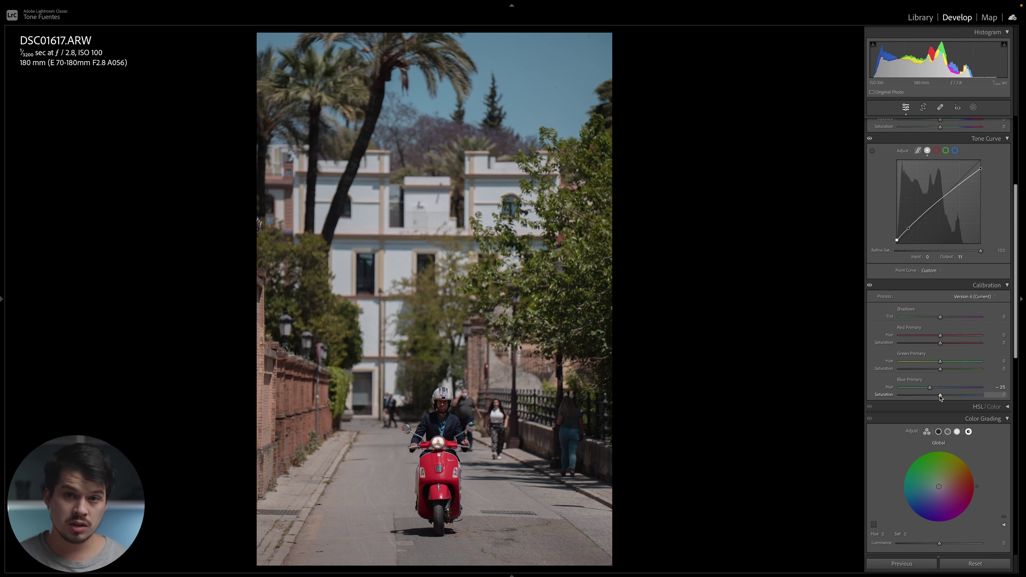
# Step: Lower the Blue Primary saturation in Calibration to -20 and compare the sky before and after
pyautogui.moveTo(940, 397); pyautogui.dragTo(937, 397)
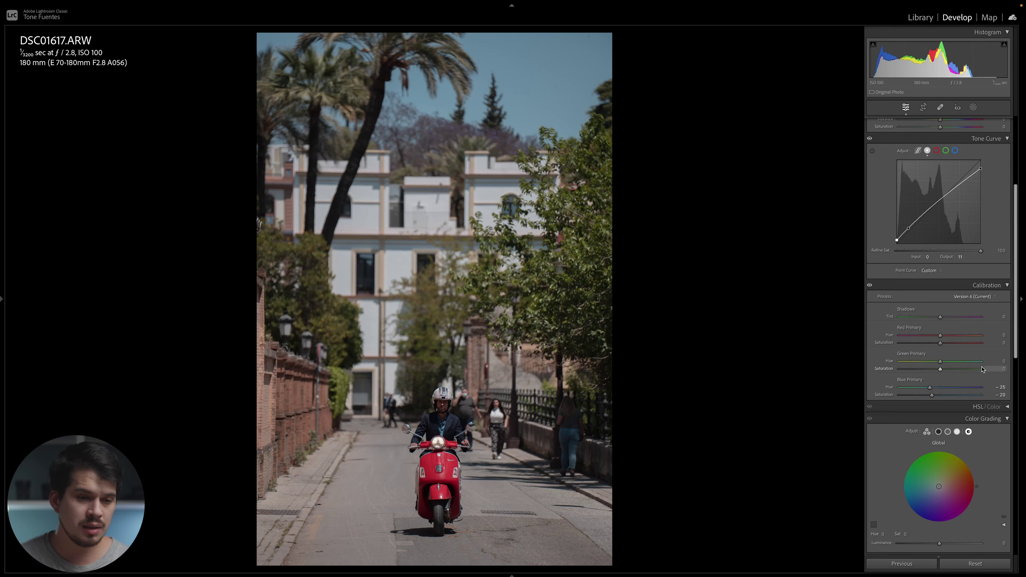
pyautogui.press('y')
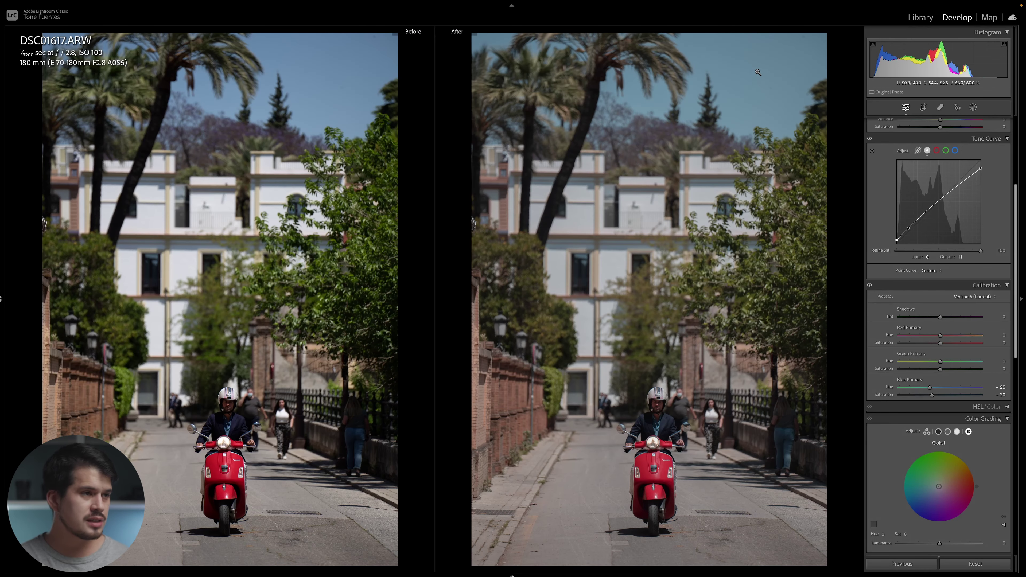
pyautogui.click(757, 72)
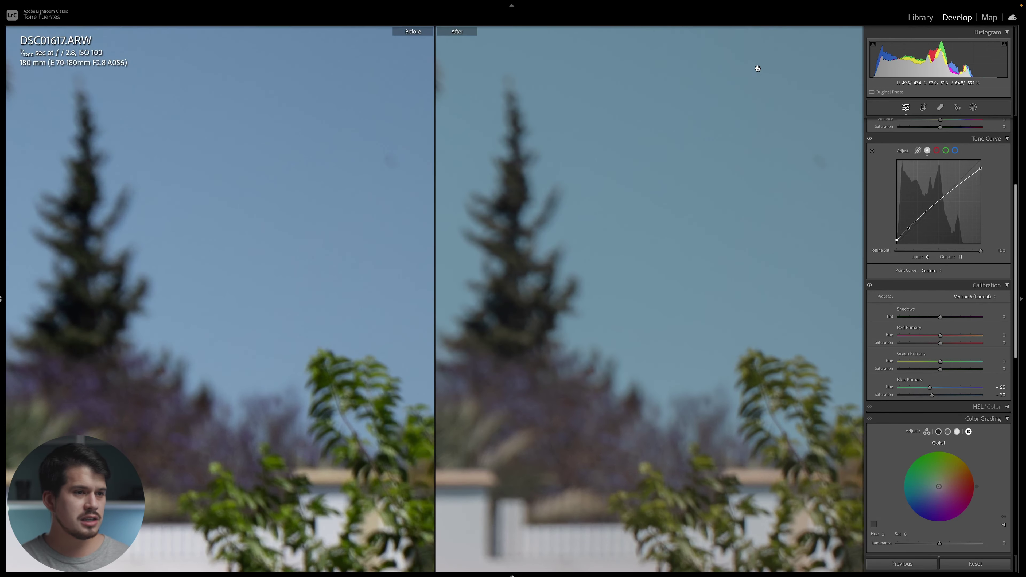
pyautogui.click(701, 106)
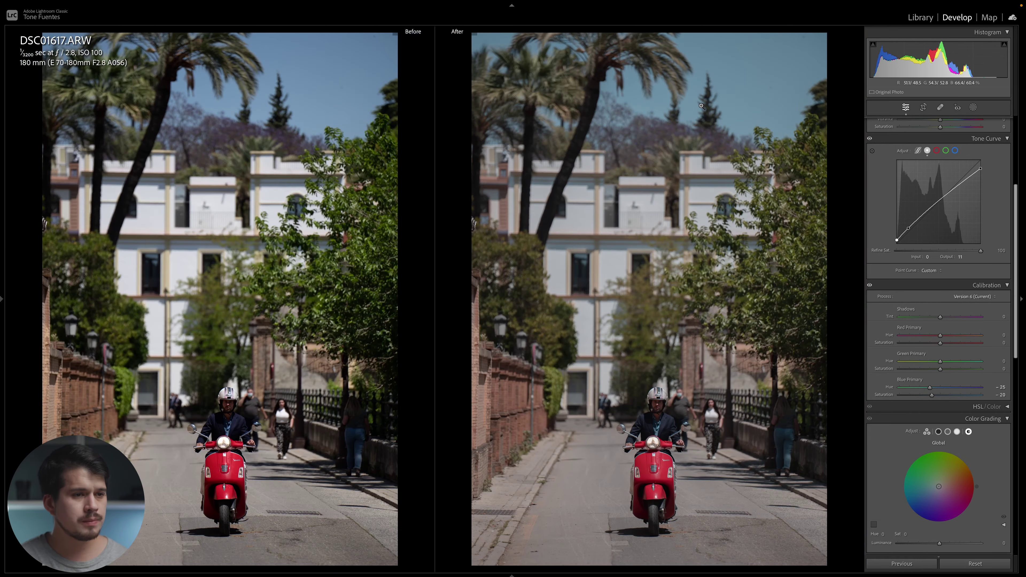
# Step: Shift the Green Primary hue in Calibration to -23 and compare the hedge and tree foliage with the original
pyautogui.click(556, 376)
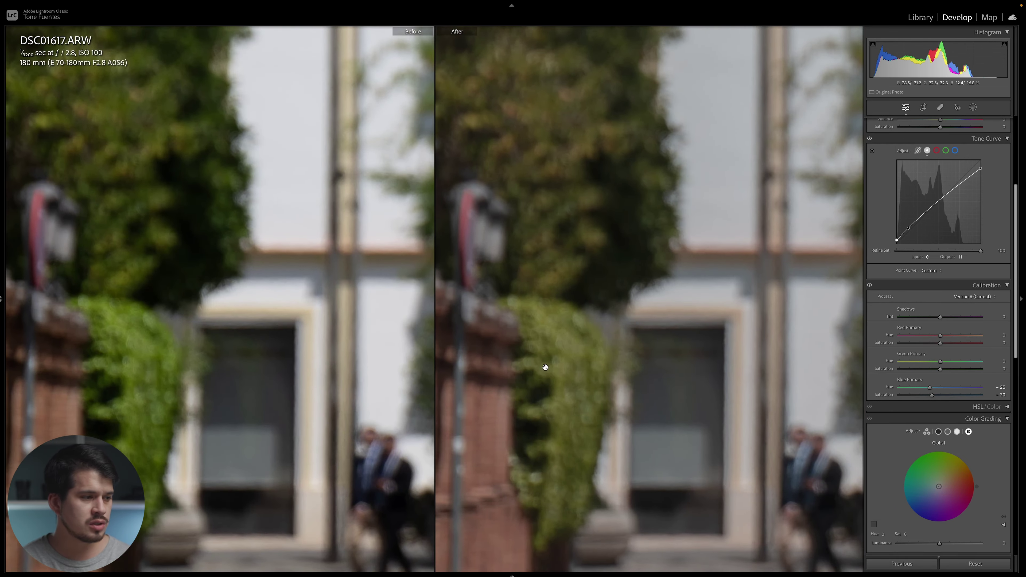
pyautogui.moveTo(545, 367); pyautogui.dragTo(680, 255)
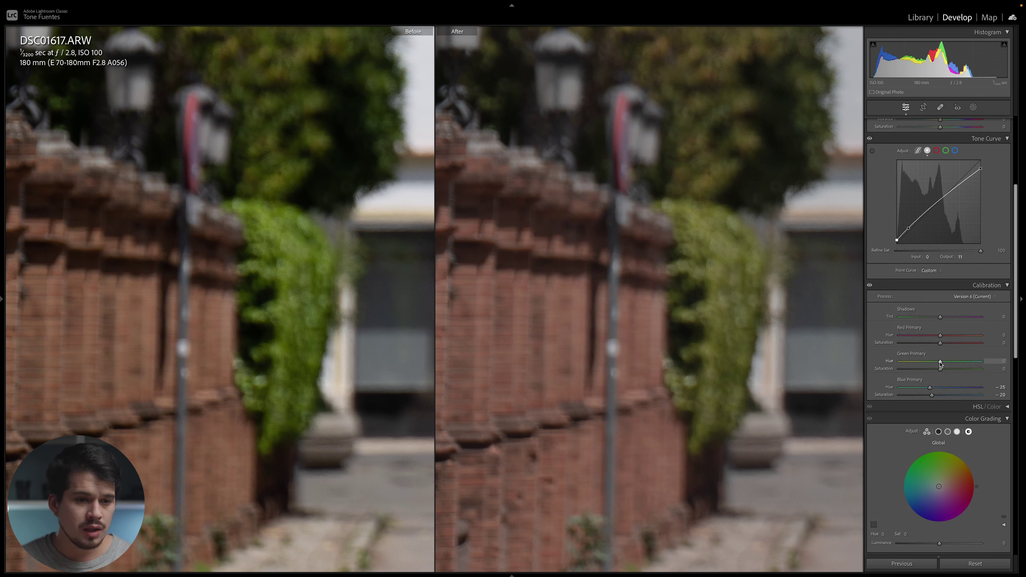
pyautogui.moveTo(940, 363); pyautogui.dragTo(889, 362)
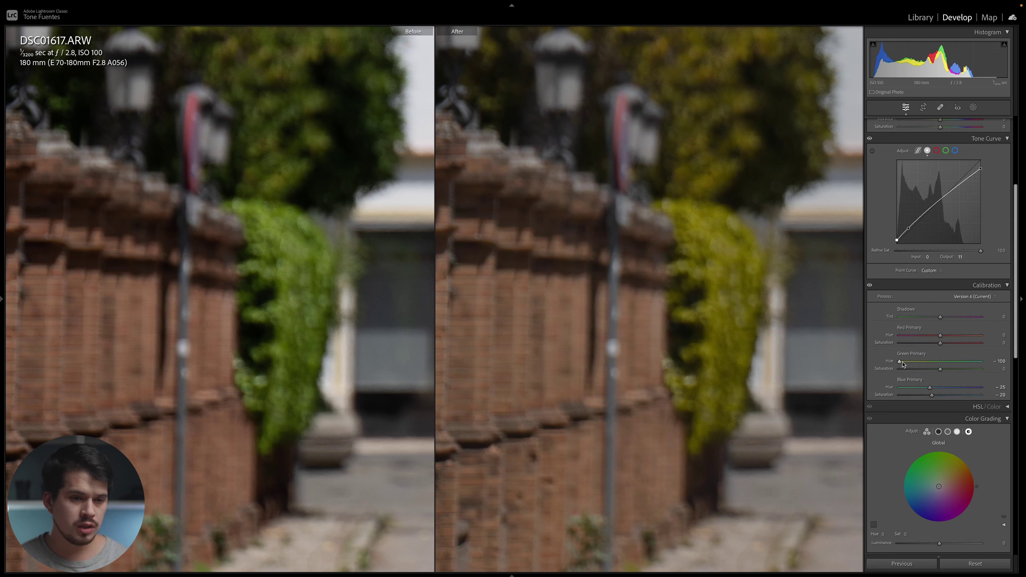
pyautogui.moveTo(899, 361); pyautogui.dragTo(931, 361)
pyautogui.click(689, 334)
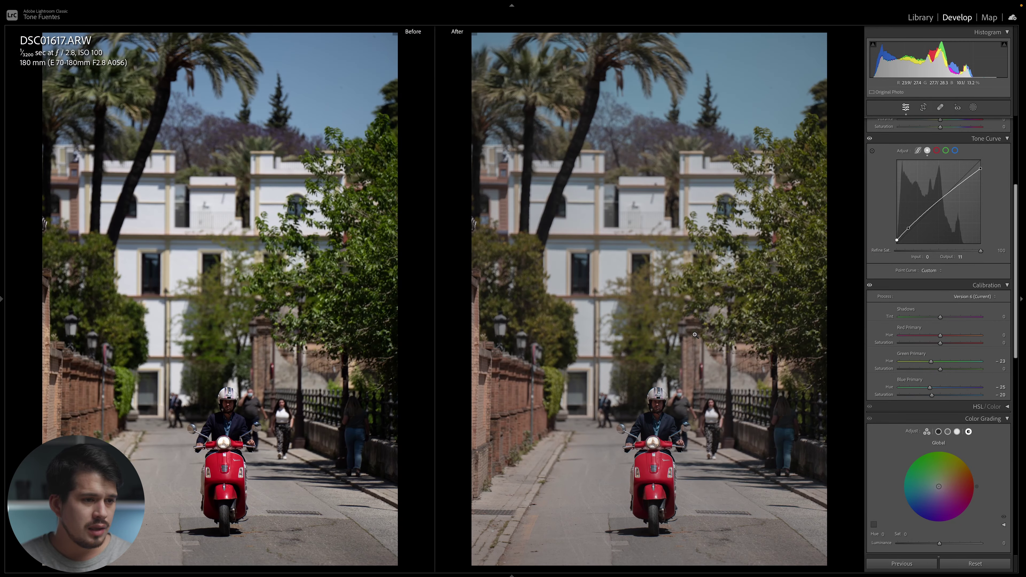
pyautogui.click(811, 285)
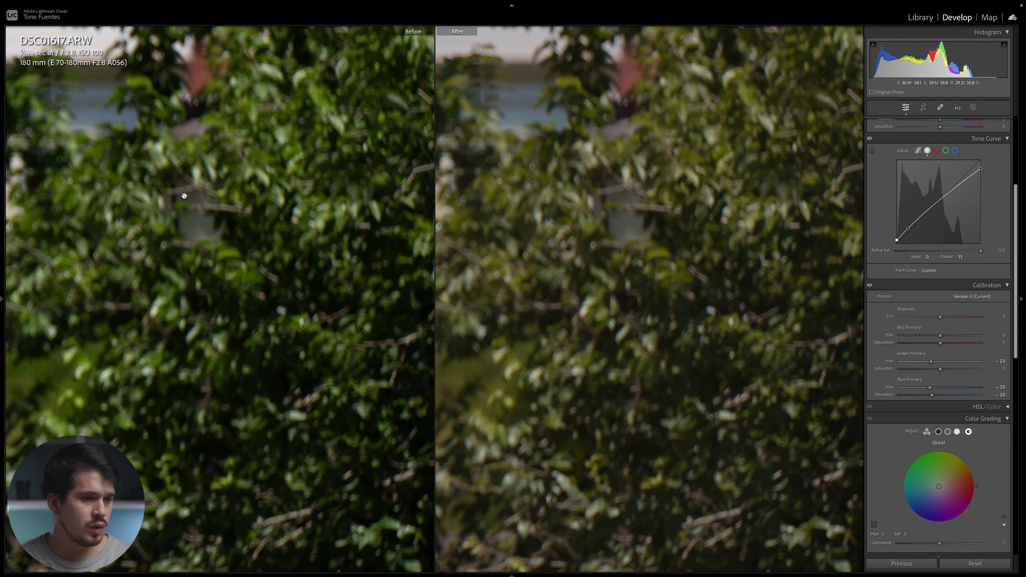
pyautogui.click(616, 348)
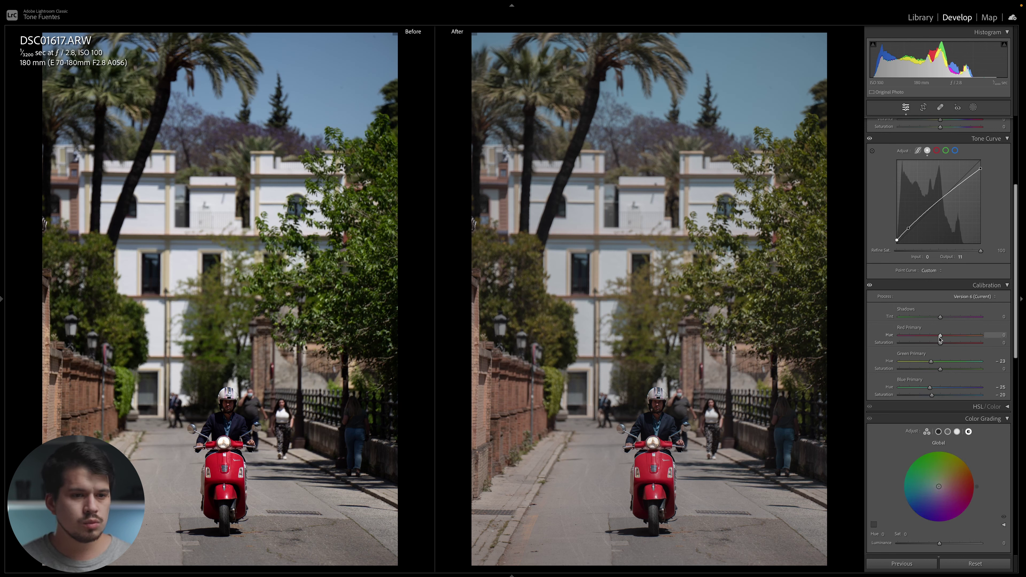
# Step: Set the Red Primary hue in Calibration to about +9 and compare the foliage and sky before and after
pyautogui.moveTo(942, 335); pyautogui.dragTo(982, 335)
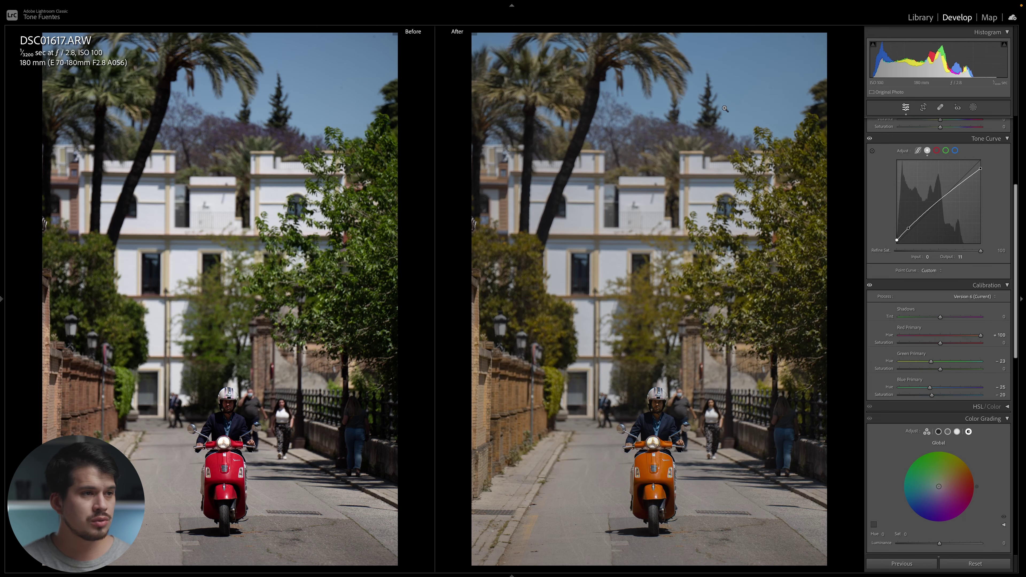
pyautogui.click(526, 64)
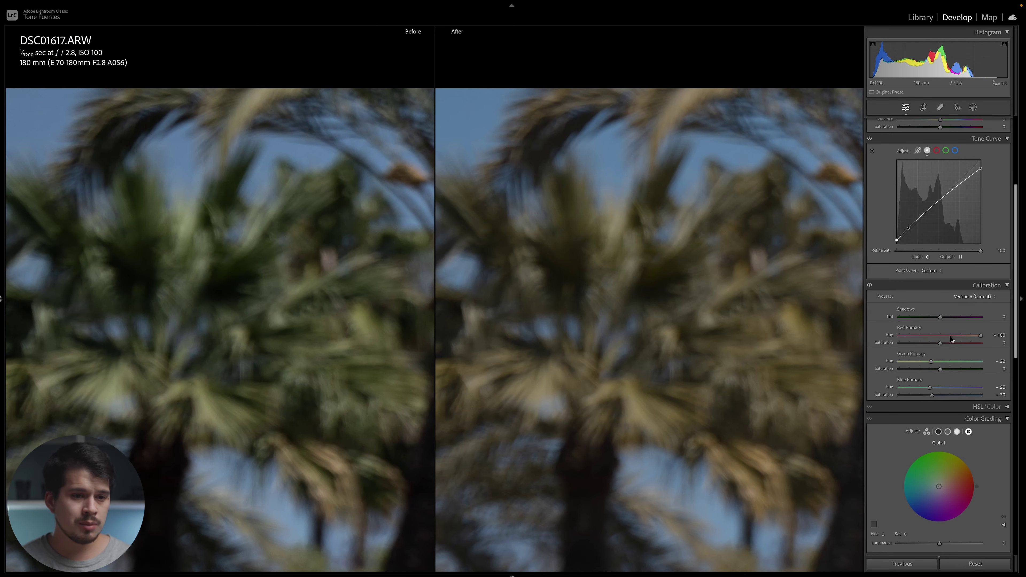
pyautogui.moveTo(952, 338)
pyautogui.mouseDown()
pyautogui.moveTo(908, 329)
pyautogui.moveTo(942, 337)
pyautogui.mouseUp()
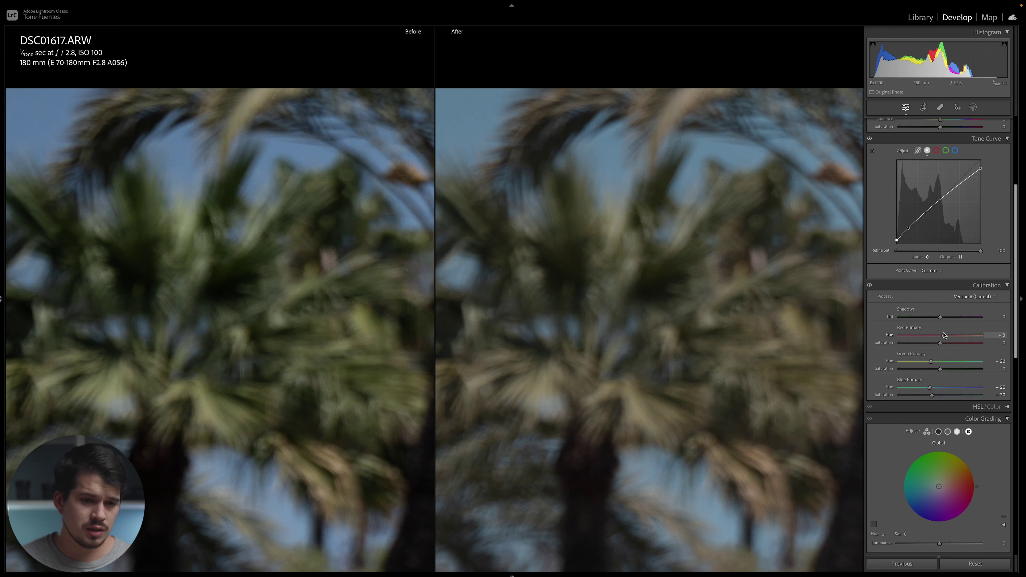
pyautogui.click(776, 315)
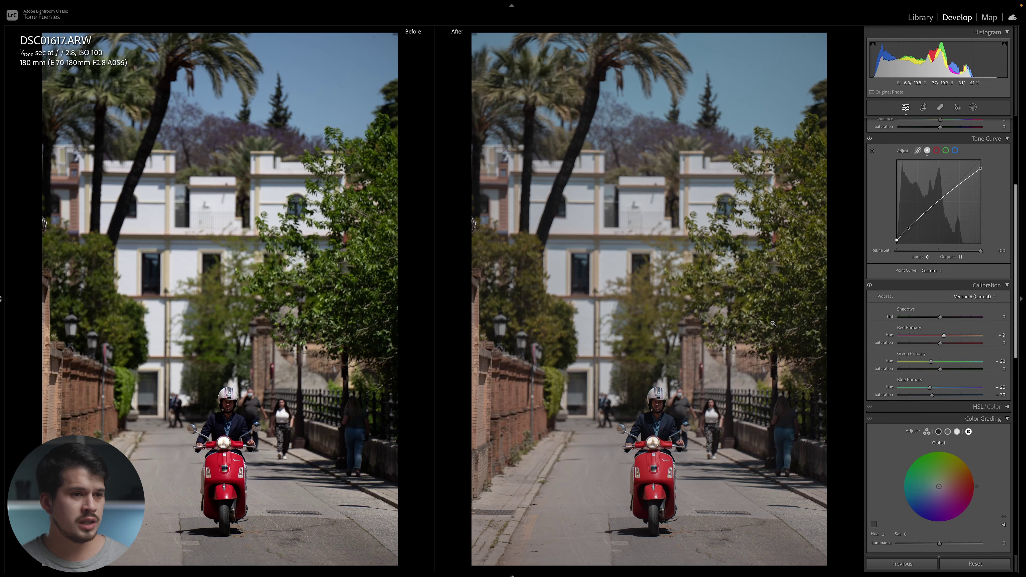
pyautogui.click(772, 323)
pyautogui.moveTo(635, 365); pyautogui.dragTo(651, 343)
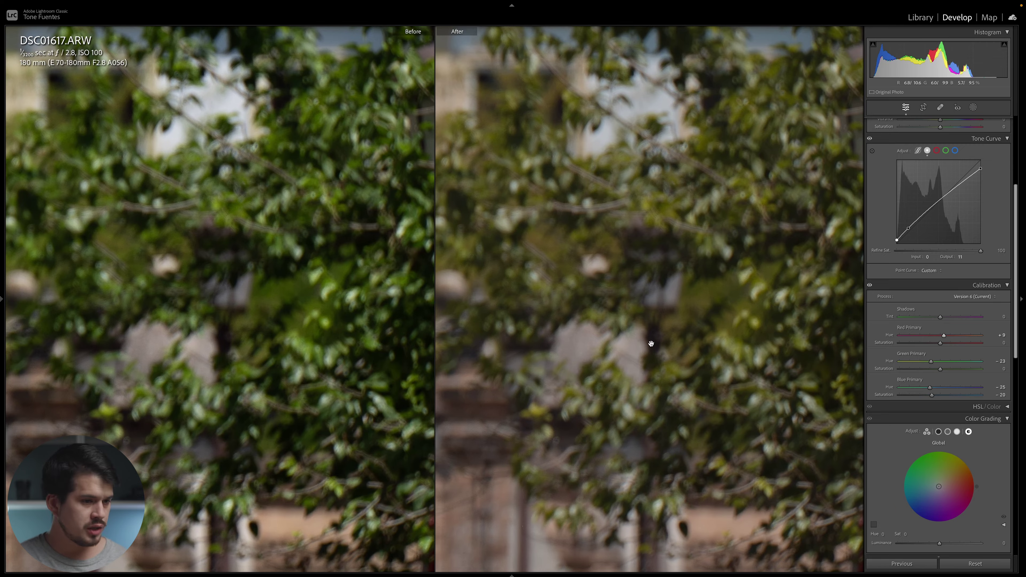
pyautogui.click(651, 344)
pyautogui.click(721, 77)
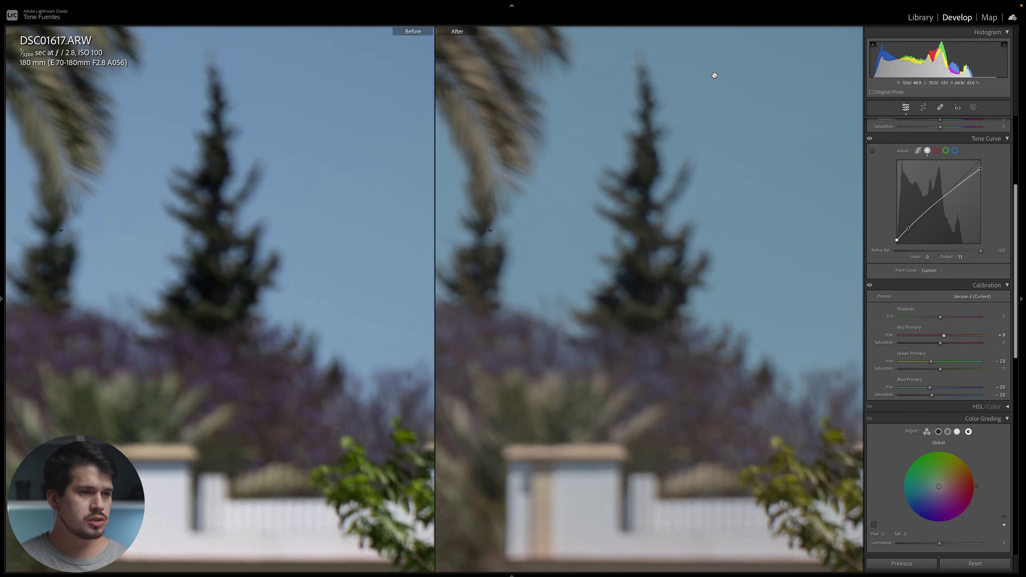
pyautogui.moveTo(714, 75); pyautogui.dragTo(787, 224)
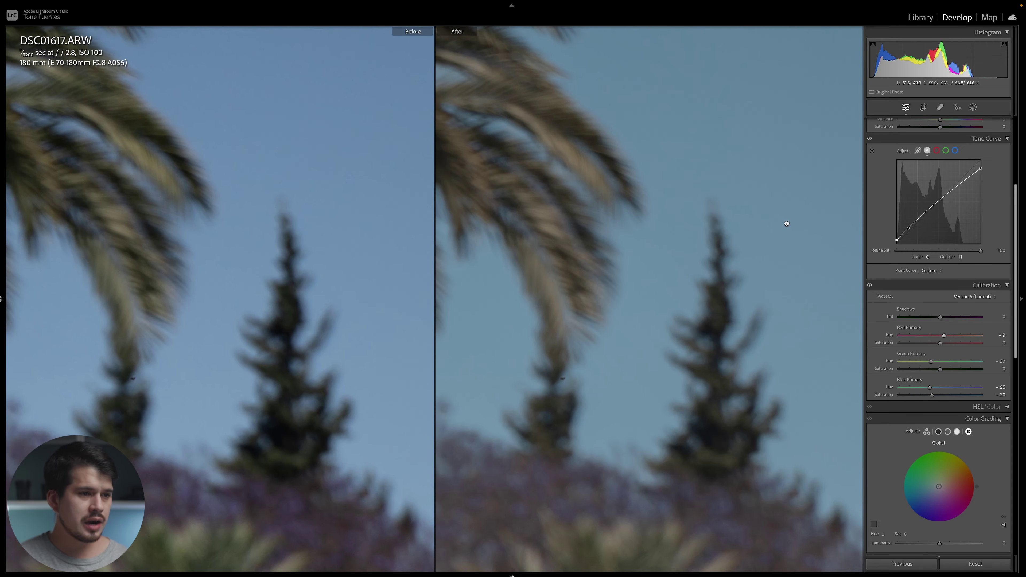
pyautogui.click(773, 218)
# Step: Tint the shadows blue with the Color Grading shadows wheel
pyautogui.scroll(-5, 951, 227)
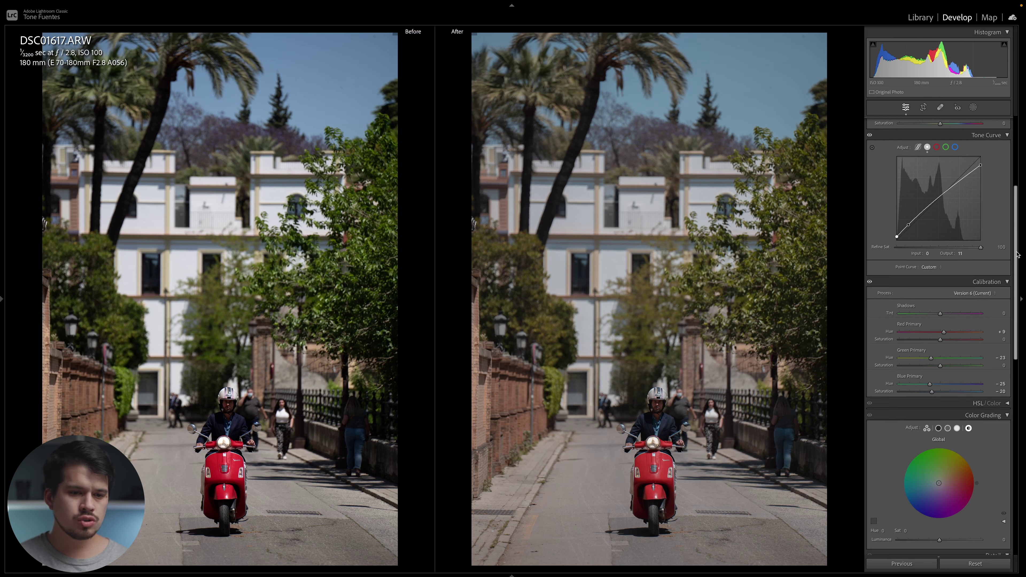
pyautogui.click(947, 216)
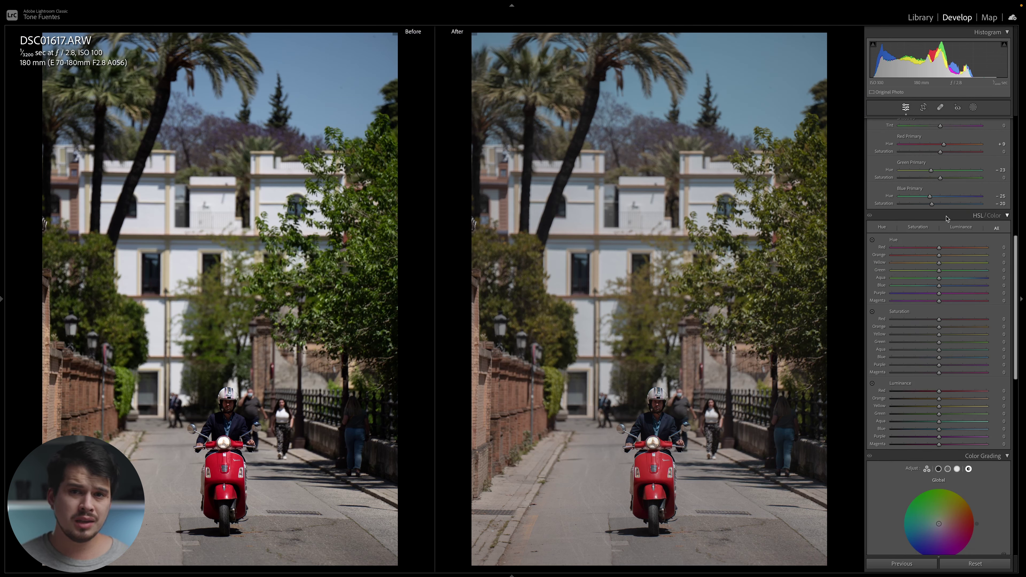
pyautogui.click(947, 216)
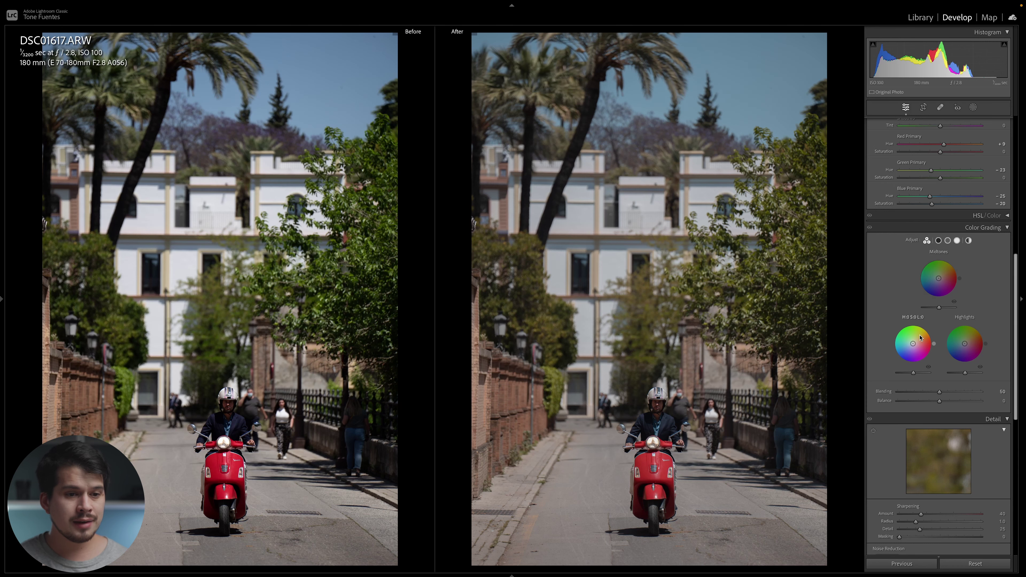
pyautogui.moveTo(920, 338); pyautogui.dragTo(909, 353)
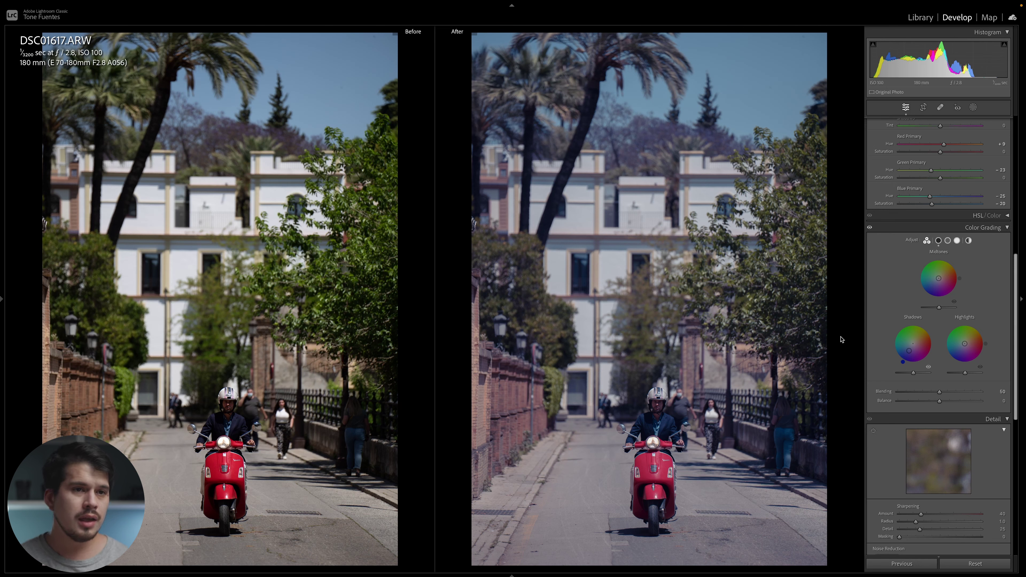
# Step: Copy the scooter photo's develop settings and paste them onto the boat cabin photo DSC04080.ARW
pyautogui.rightClick(739, 190)
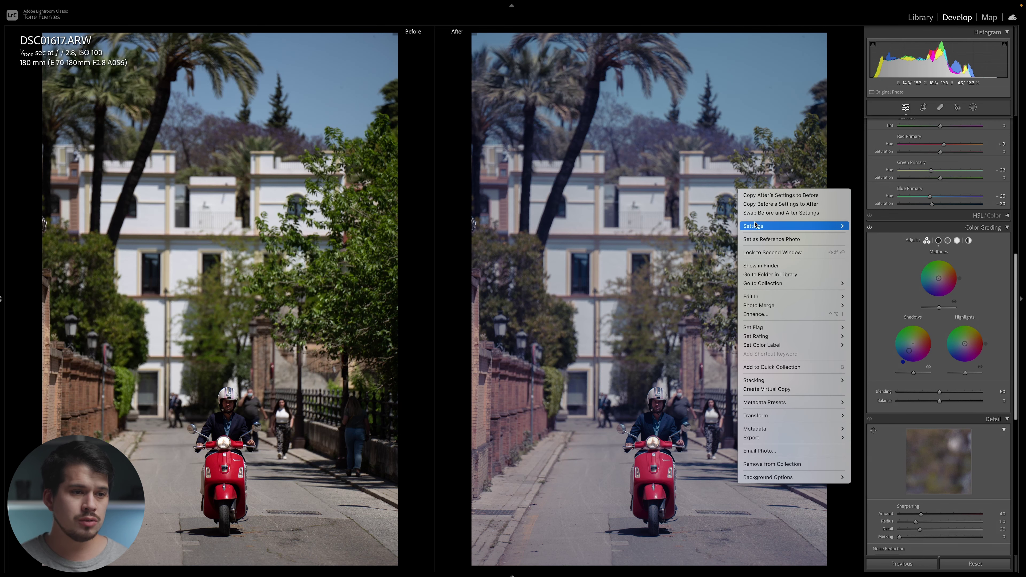
pyautogui.moveTo(832, 226)
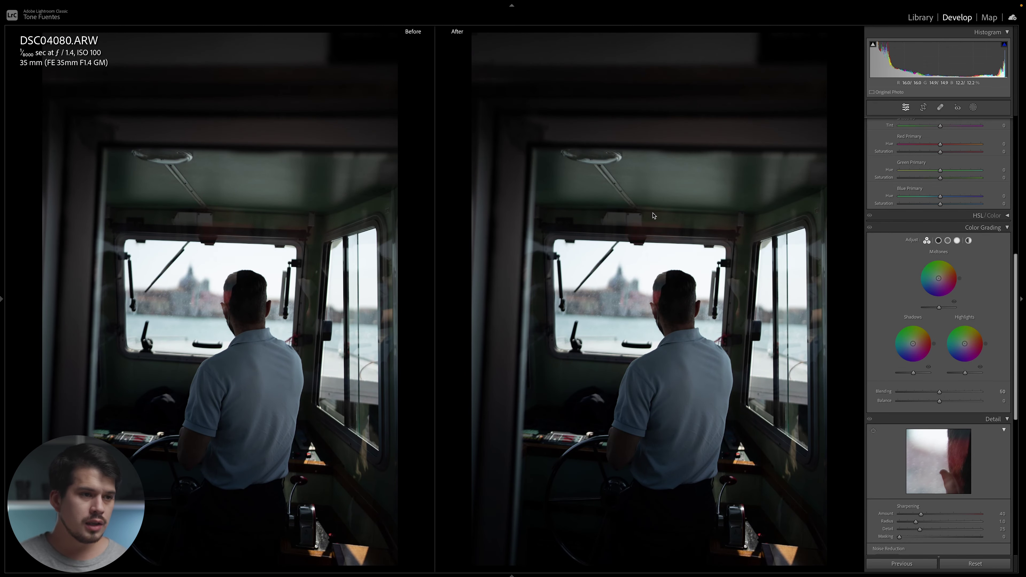
pyautogui.rightClick(653, 215)
pyautogui.moveTo(703, 248)
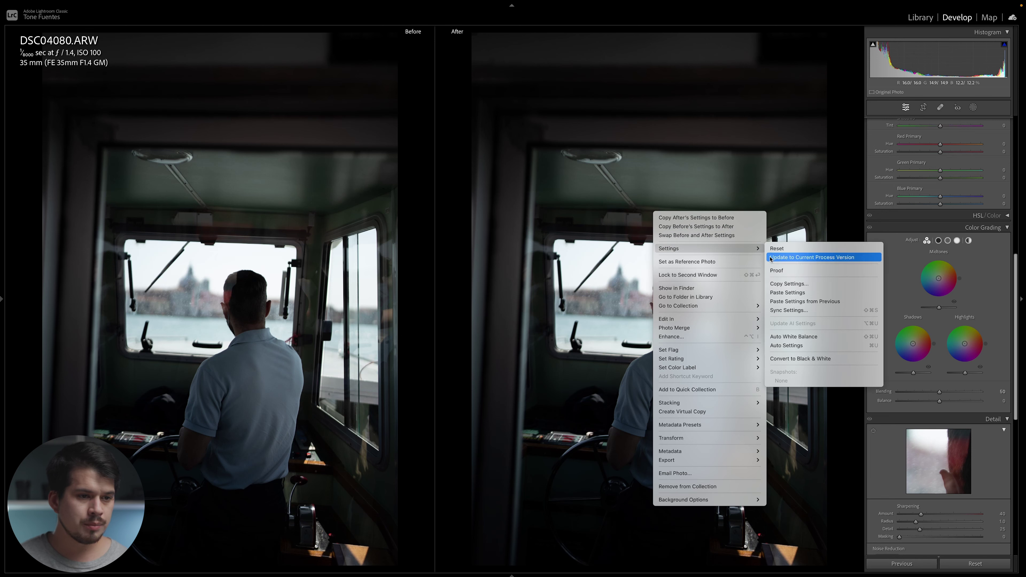
pyautogui.click(791, 292)
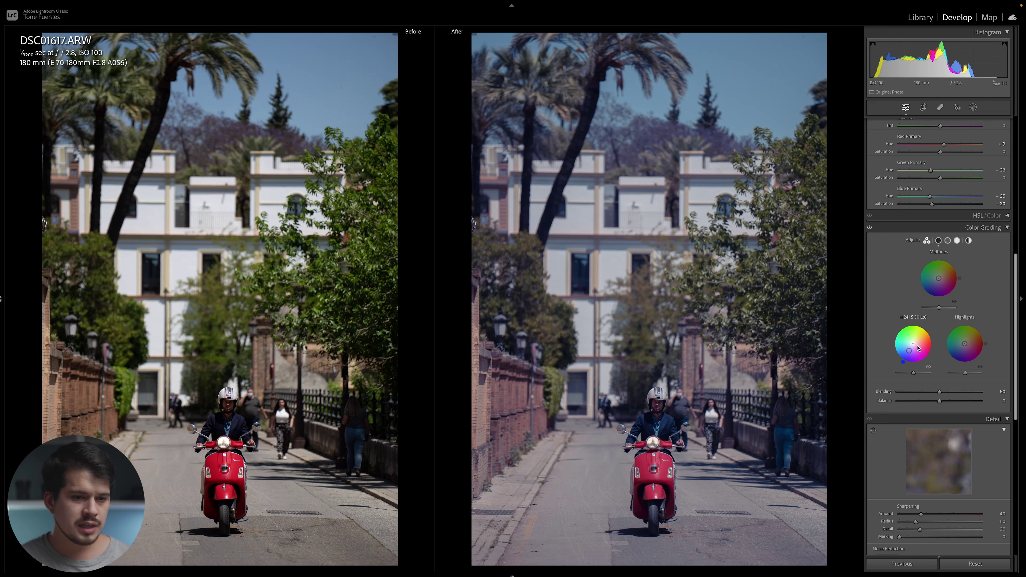
# Step: Reset the shadow tint on the scooter photo DSC01617.ARW and switch Color Grading to the Global wheel
pyautogui.doubleClick(914, 347)
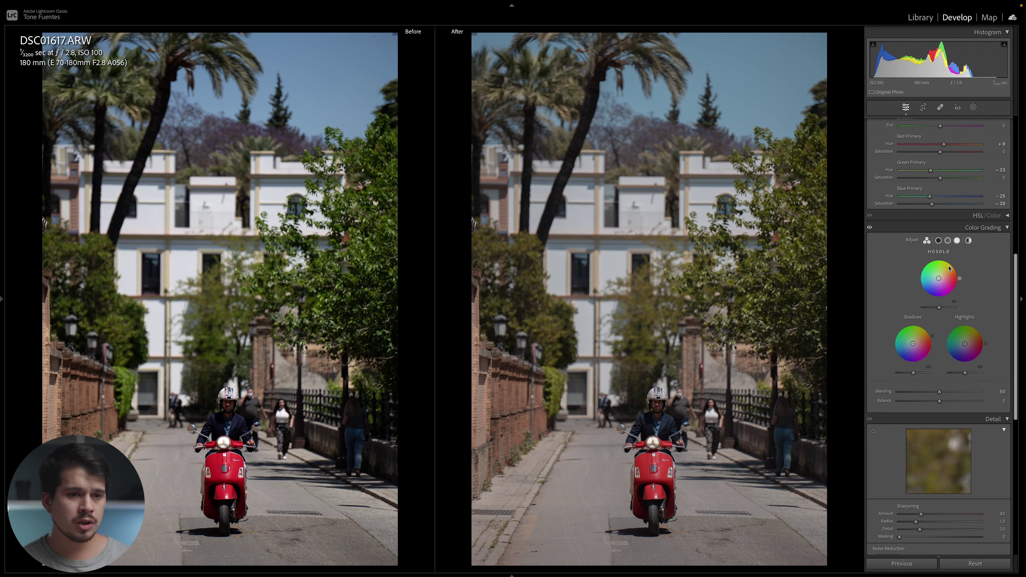
pyautogui.click(969, 241)
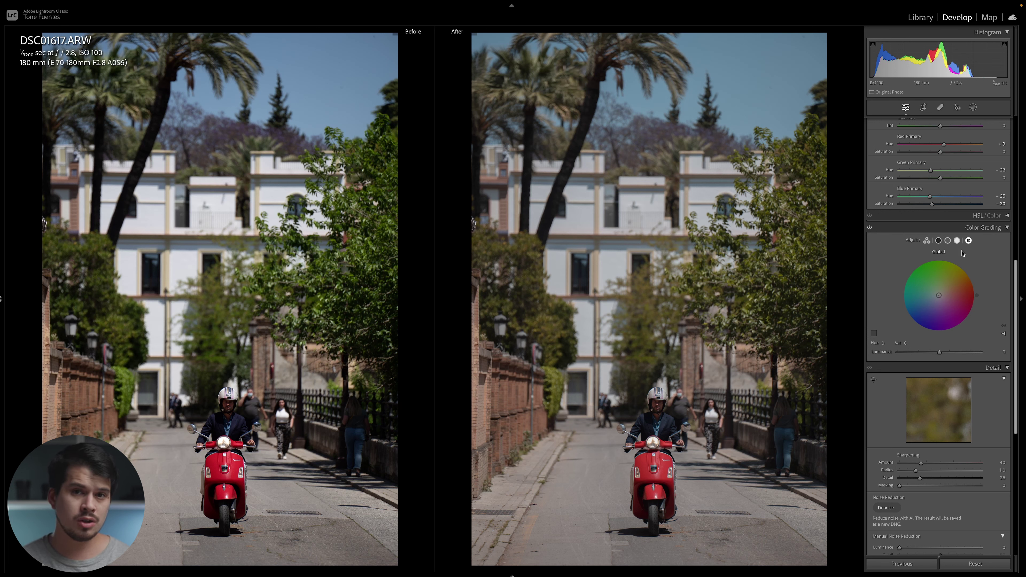
pyautogui.click(677, 251)
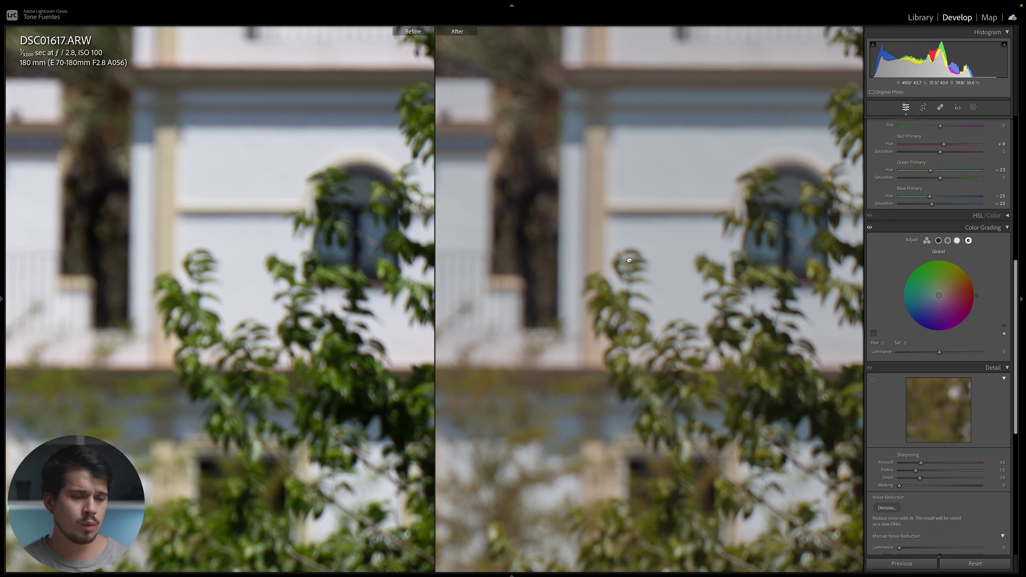
pyautogui.click(654, 277)
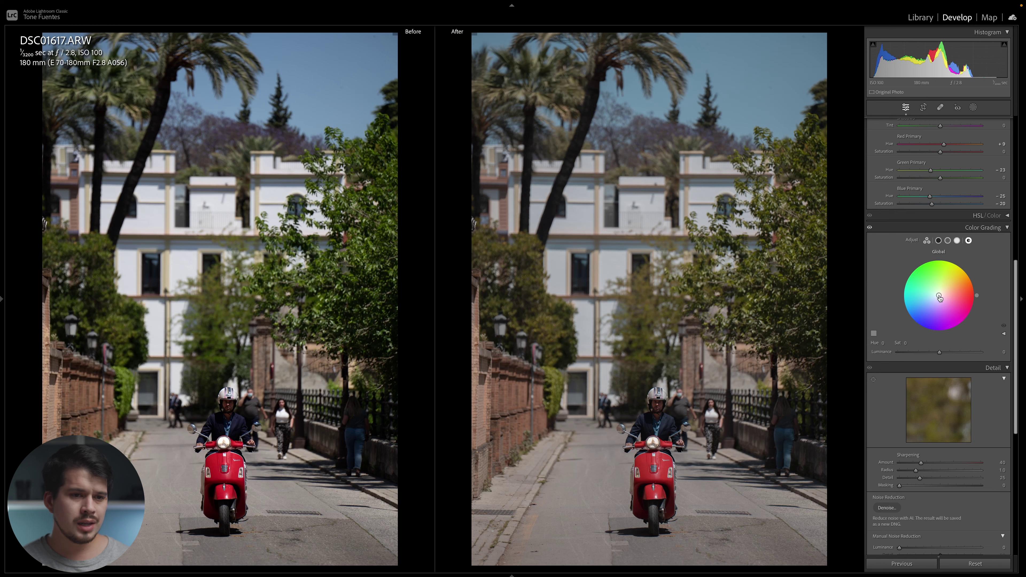
# Step: Apply a global yellow-green tint with hue 68 and saturation 12, and compare the white facade before and after
pyautogui.moveTo(940, 298); pyautogui.dragTo(960, 271)
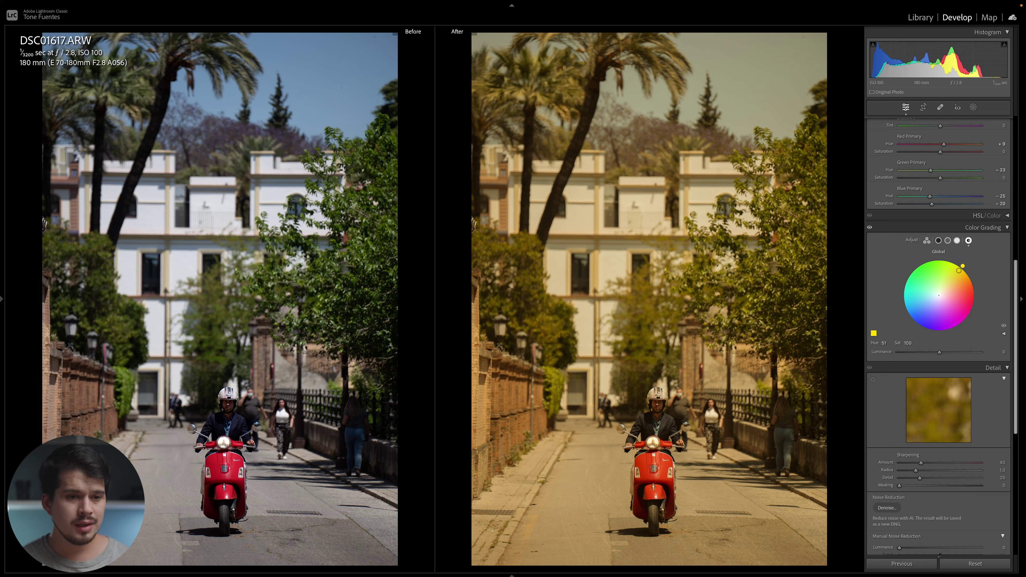
pyautogui.moveTo(959, 271); pyautogui.dragTo(951, 265)
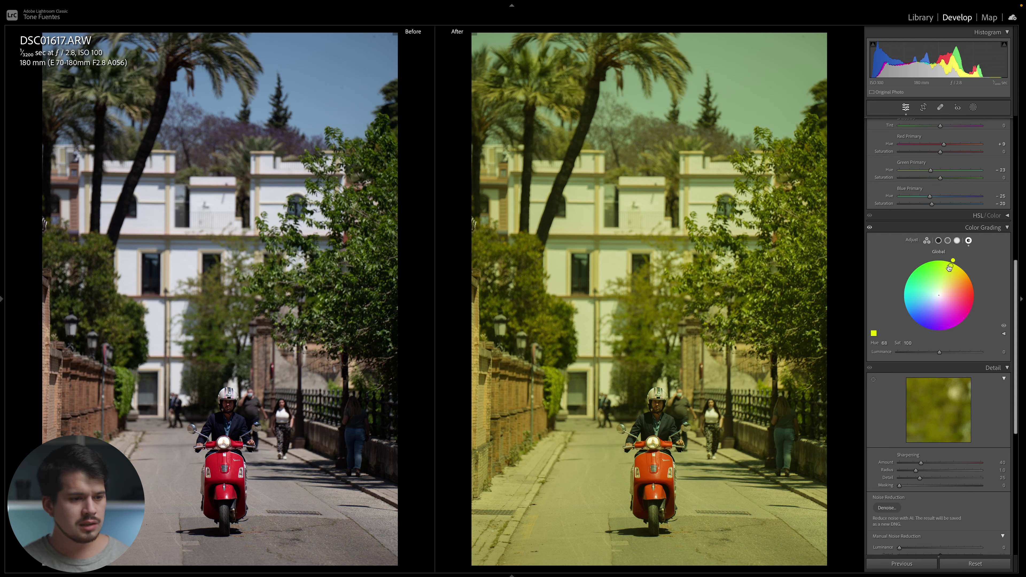
pyautogui.click(908, 342)
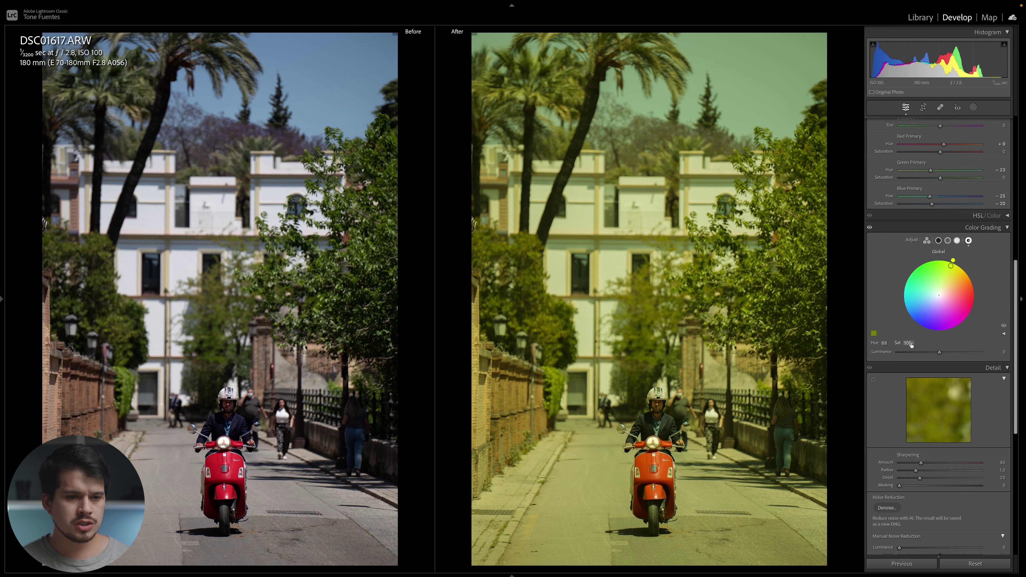
pyautogui.write('0')
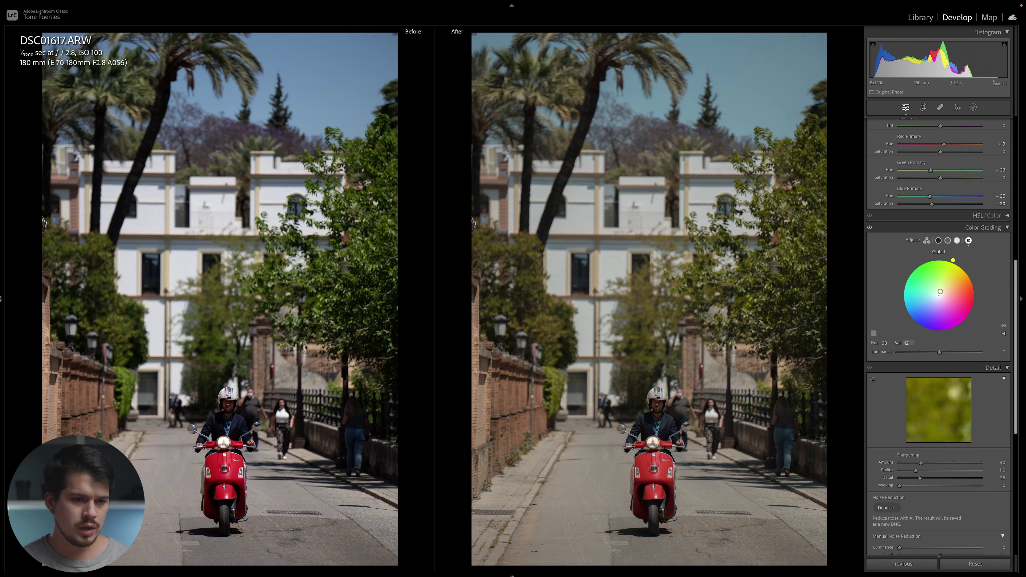
pyautogui.write('10')
pyautogui.press('Return')
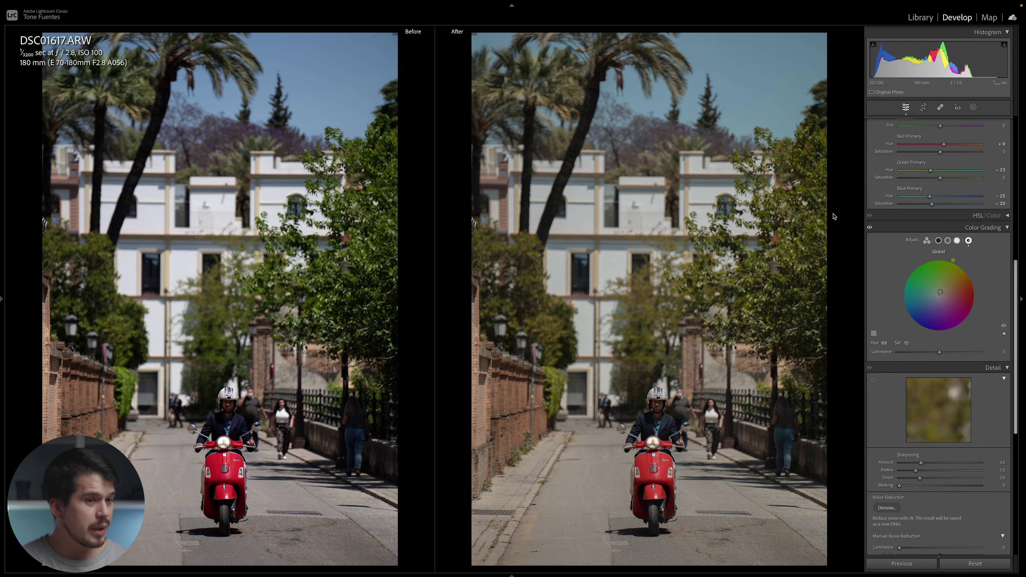
pyautogui.click(612, 192)
pyautogui.moveTo(763, 258); pyautogui.dragTo(644, 244)
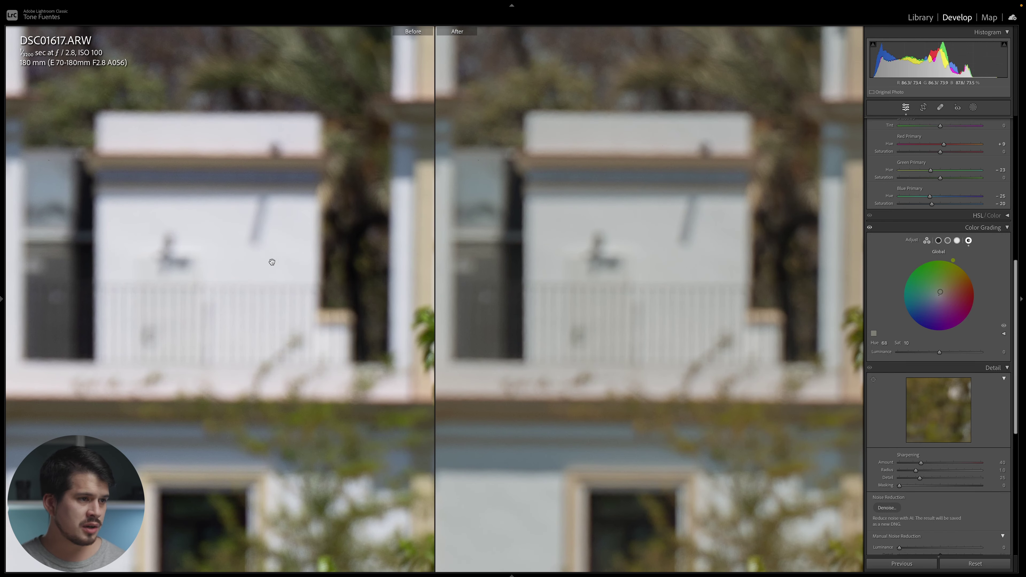
# Step: Leave the before/after comparison and check the Color Grading effect on the white facade, then return to the whole photo
pyautogui.press('y')
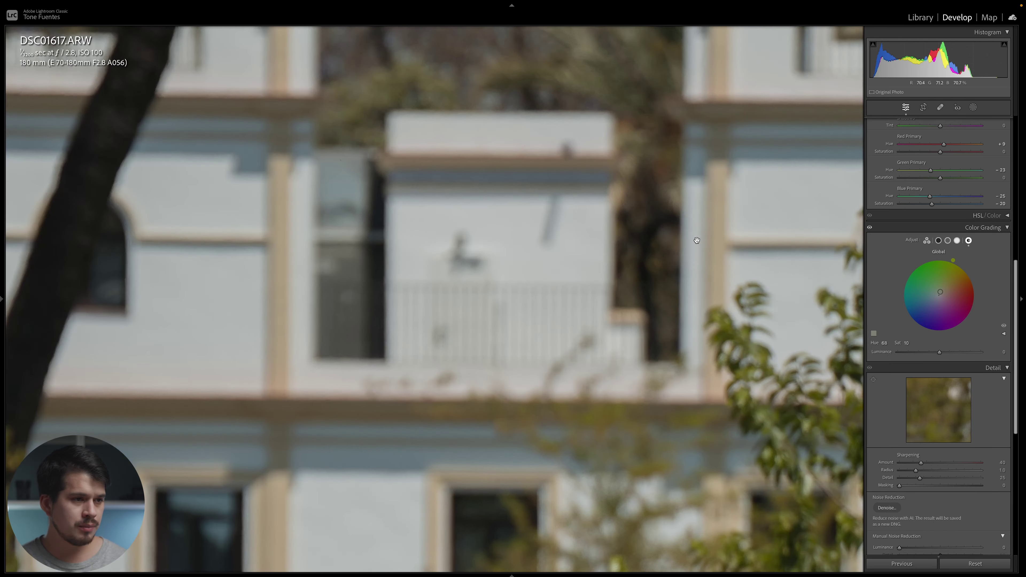
pyautogui.click(870, 228)
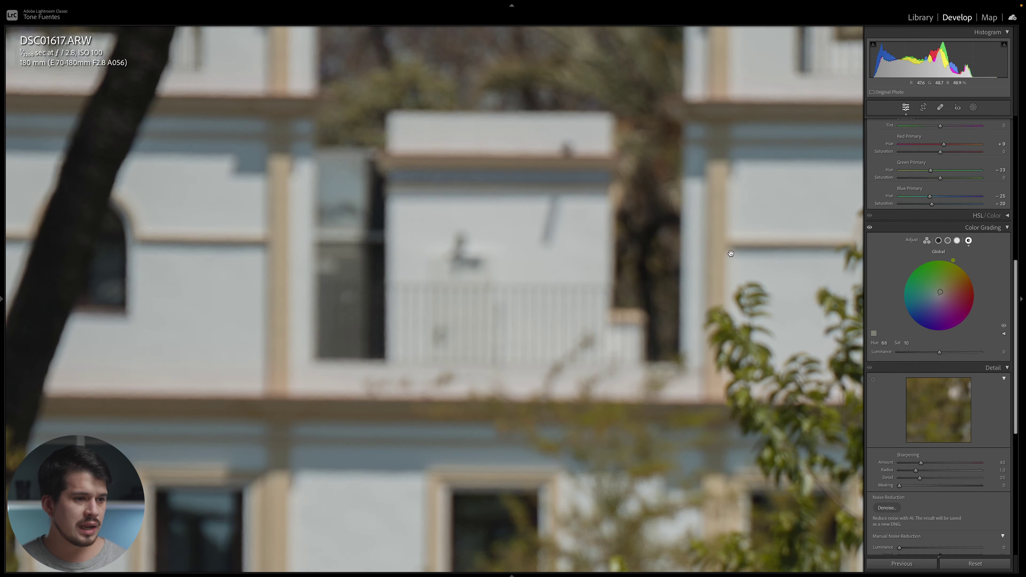
pyautogui.click(654, 263)
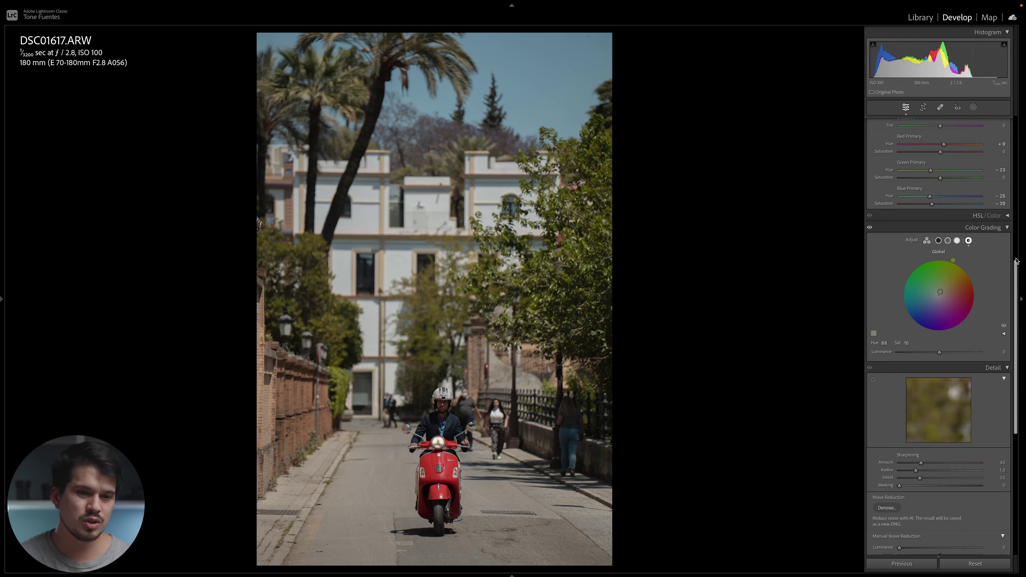
# Step: Add grain to the scooter photo with amount 51 and size 51, and inspect it on the sky
pyautogui.scroll(-5, 1018, 329)
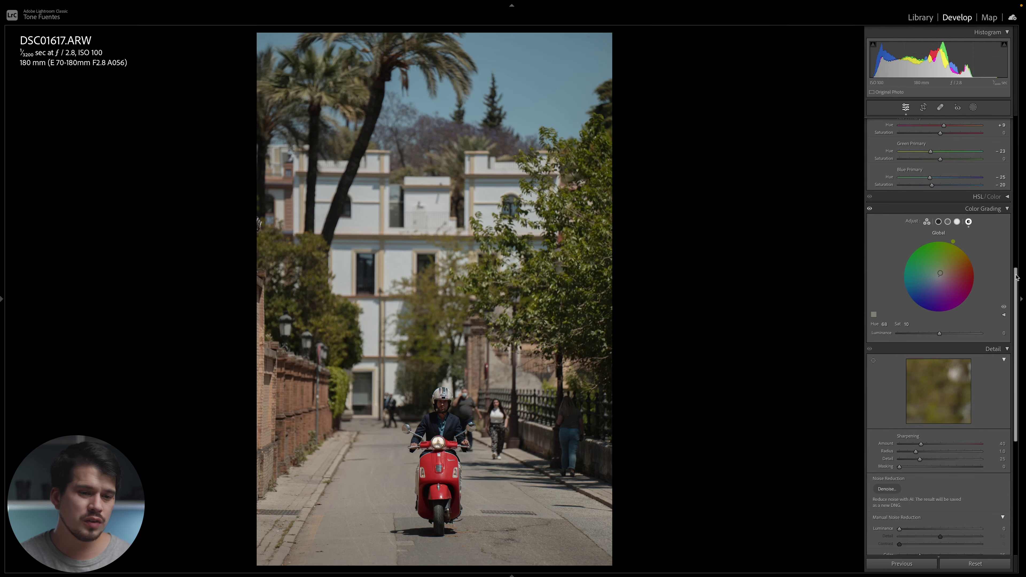
pyautogui.moveTo(1018, 328); pyautogui.dragTo(1008, 389)
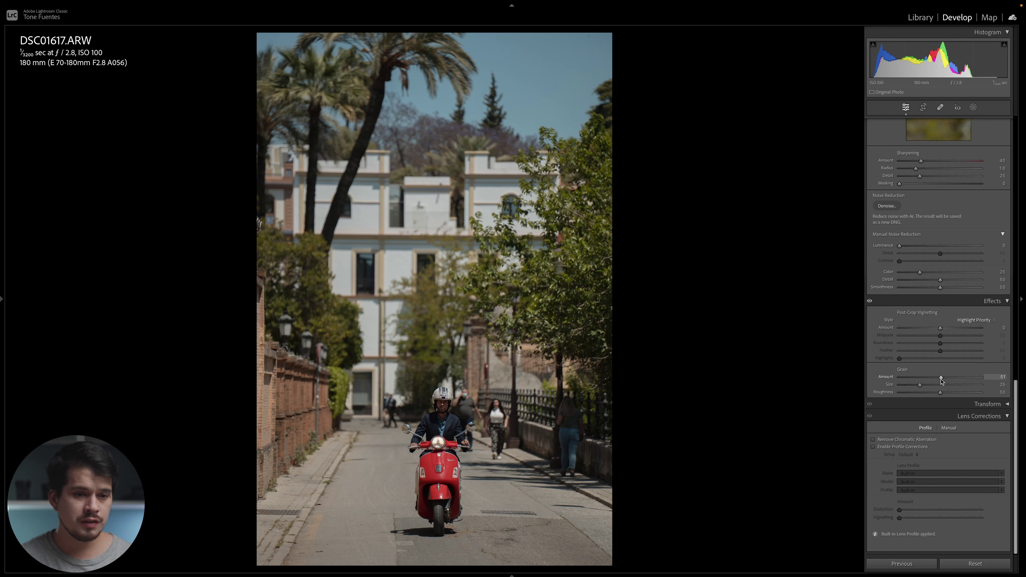
pyautogui.click(941, 385)
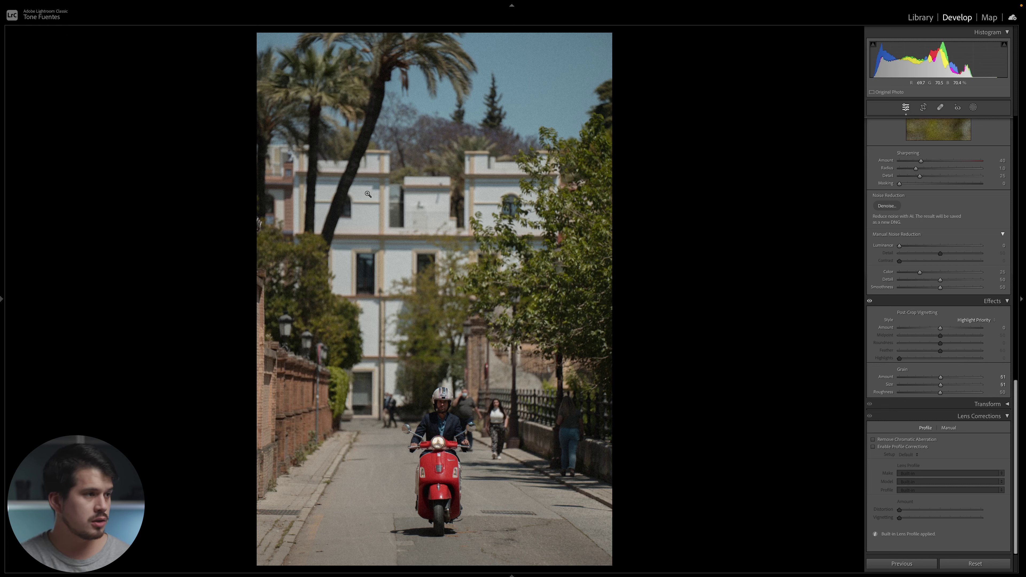
pyautogui.press('i')
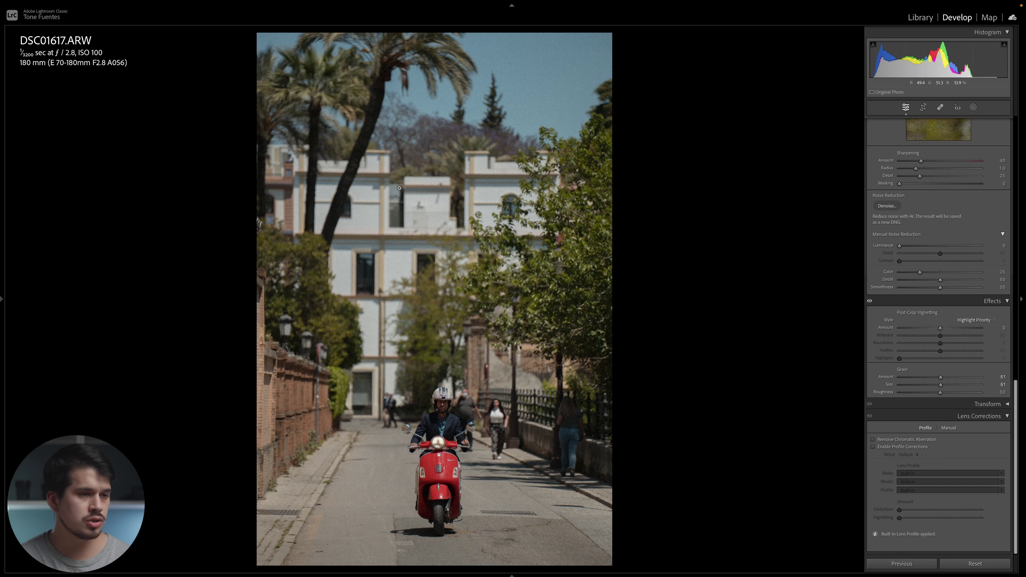
pyautogui.click(505, 101)
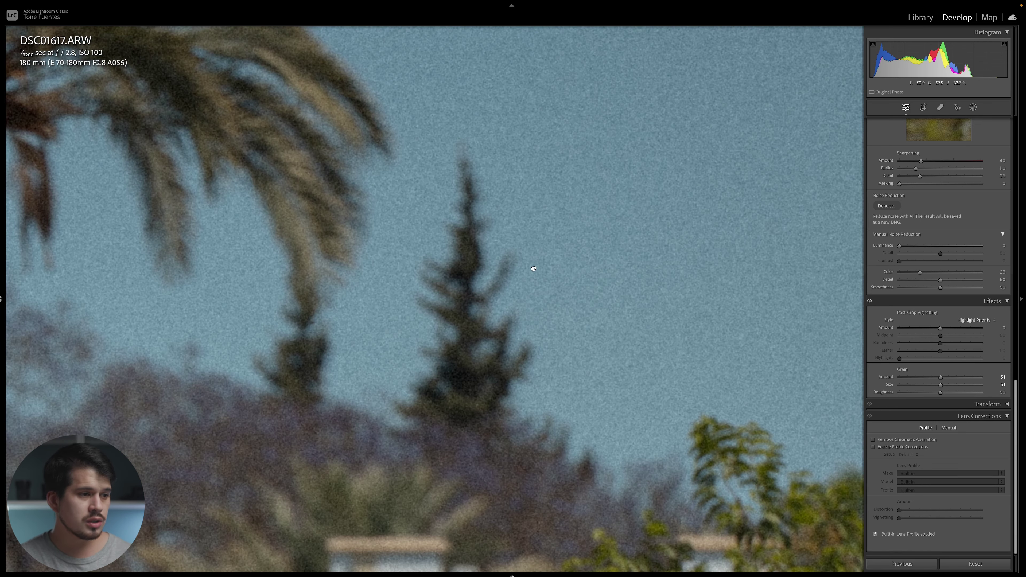
pyautogui.click(535, 268)
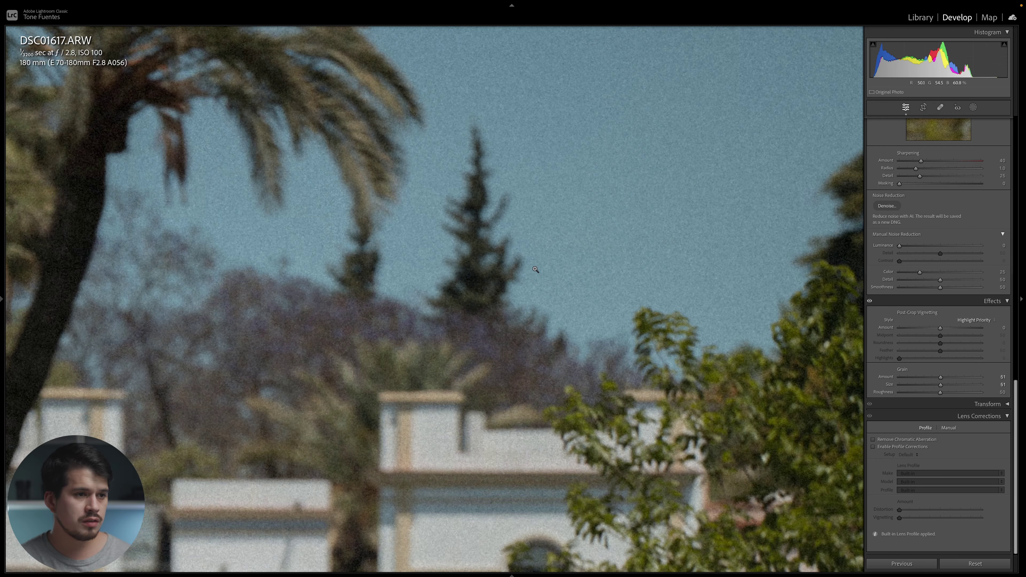
# Step: Try cropping the scooter photo tightly around the conifer and the sky to judge the grain
pyautogui.click(923, 107)
pyautogui.moveTo(602, 558); pyautogui.dragTo(504, 400)
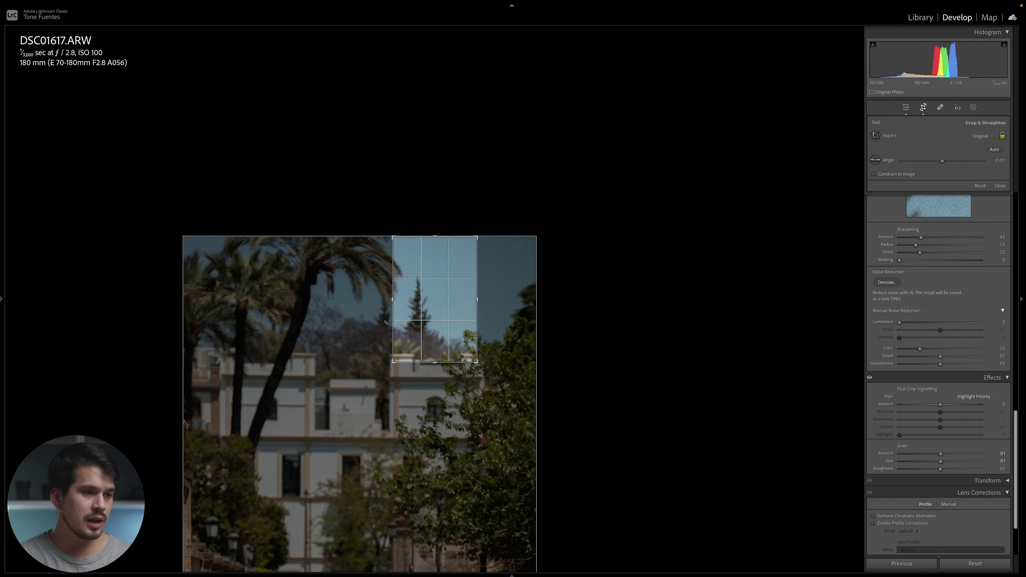
pyautogui.press('Return')
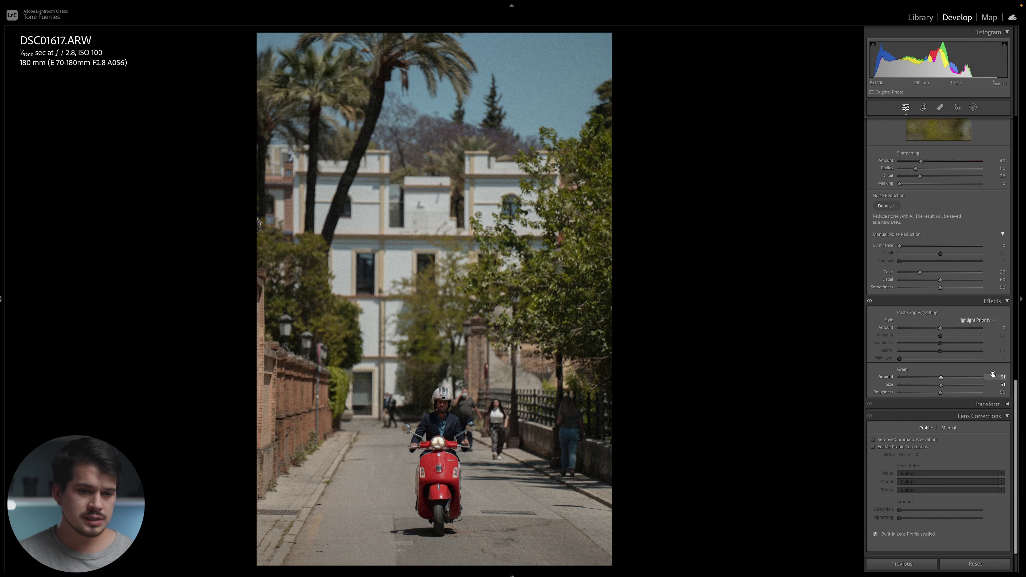
# Step: Set the grain to amount 33, size 46 and roughness 55
pyautogui.press('z')
pyautogui.moveTo(999, 377); pyautogui.dragTo(999, 388)
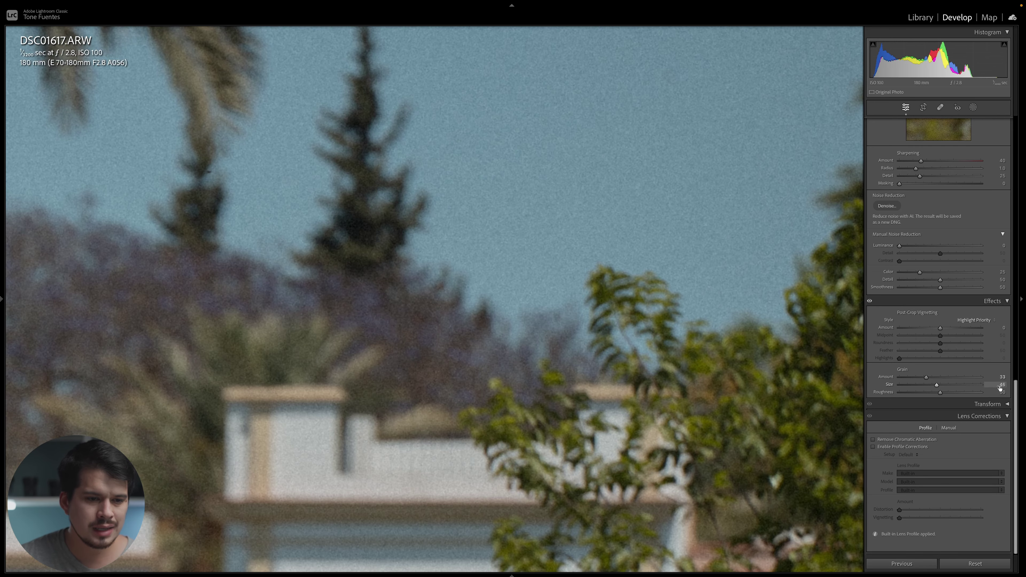
pyautogui.click(999, 392)
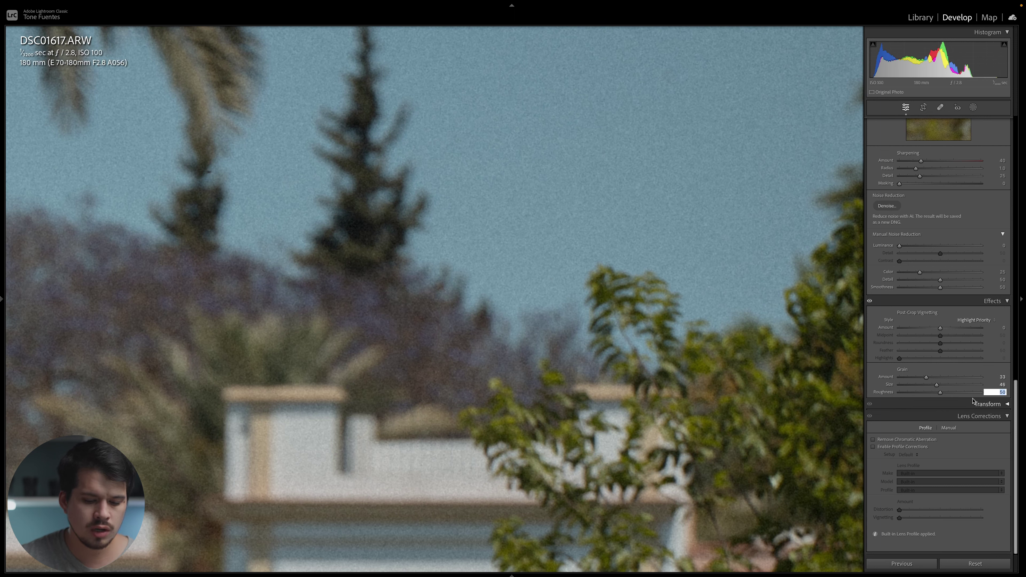
pyautogui.write('55')
pyautogui.press('Return')
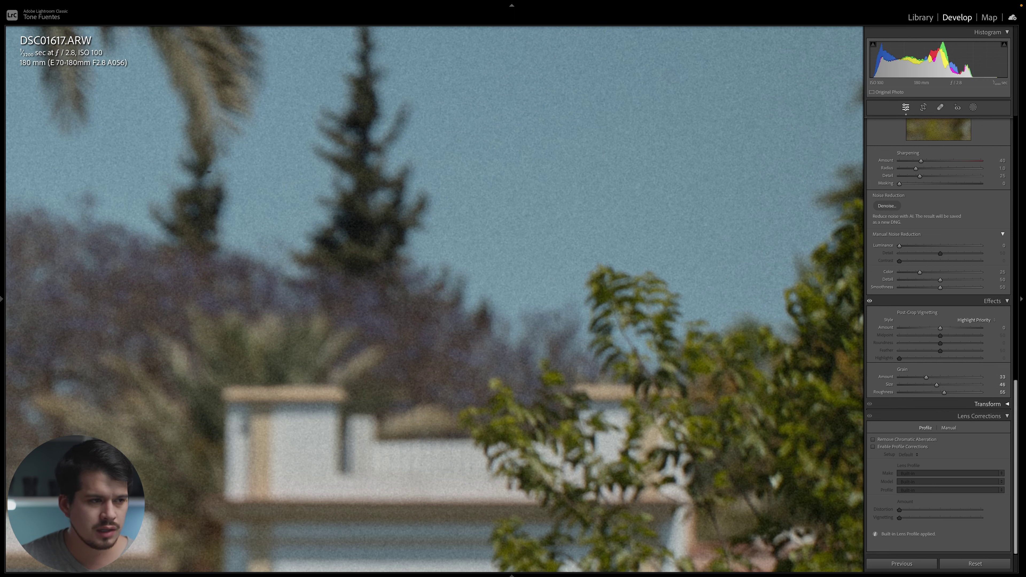
# Step: Inspect the grain around the conifer and sky up close, and compare the whole scooter photo before and after
pyautogui.click(739, 342)
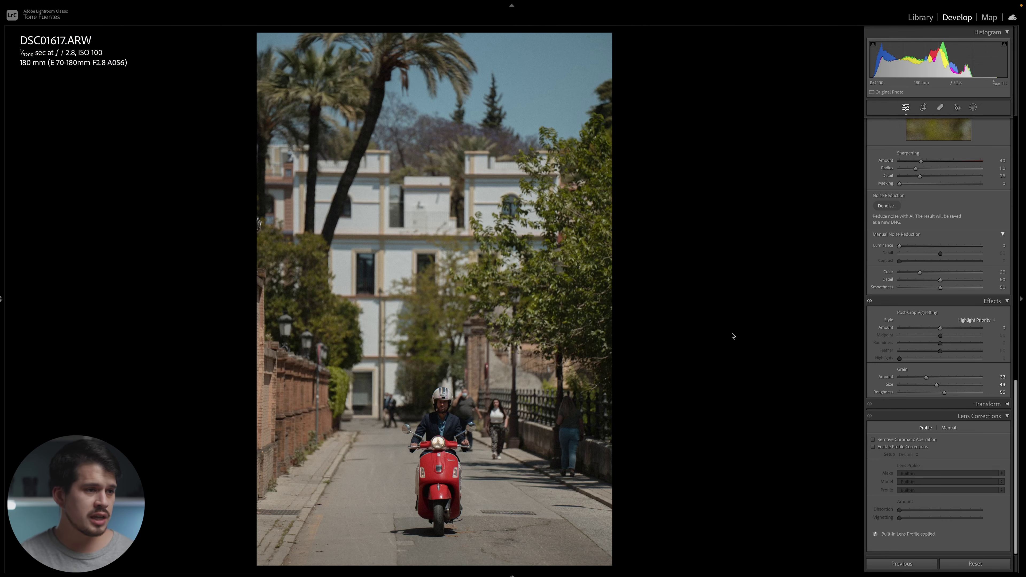
pyautogui.click(477, 131)
pyautogui.moveTo(541, 274); pyautogui.dragTo(531, 294)
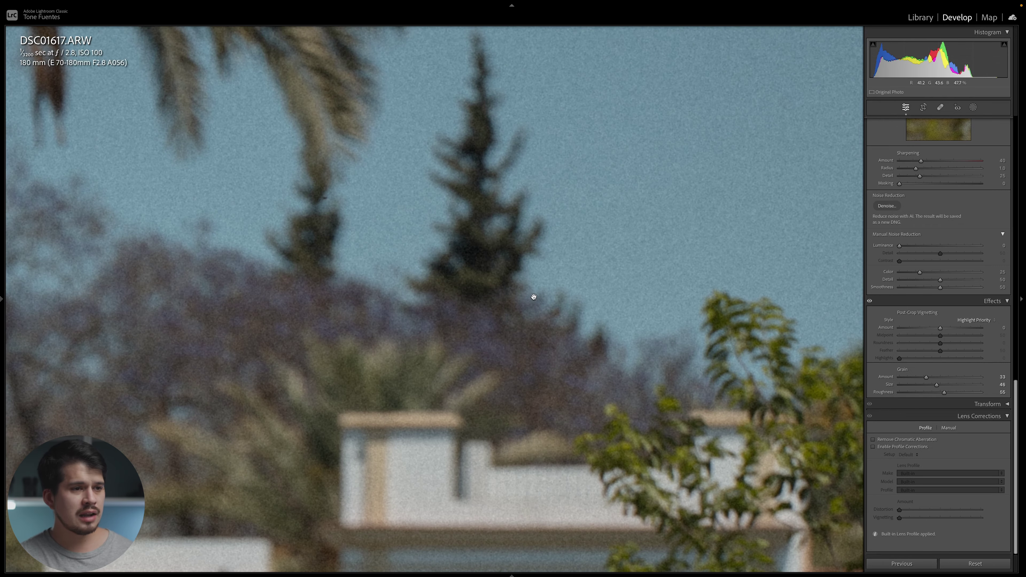
pyautogui.click(531, 294)
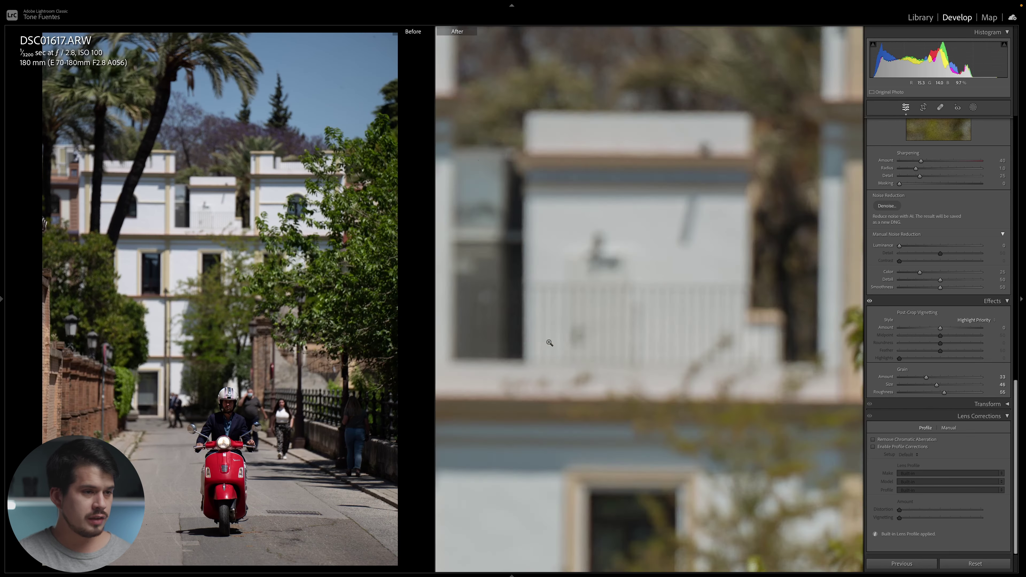
pyautogui.click(550, 343)
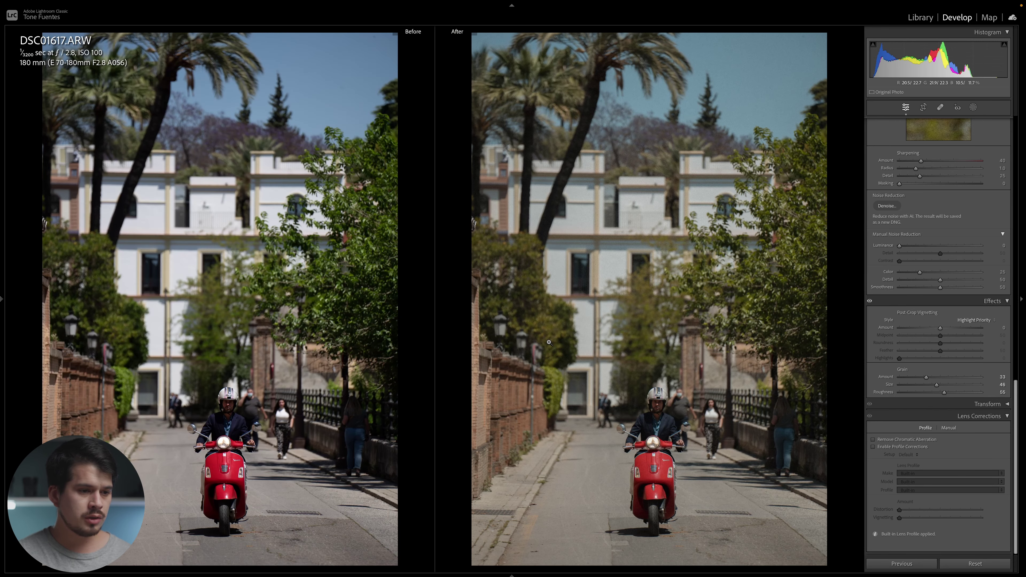
pyautogui.press('y')
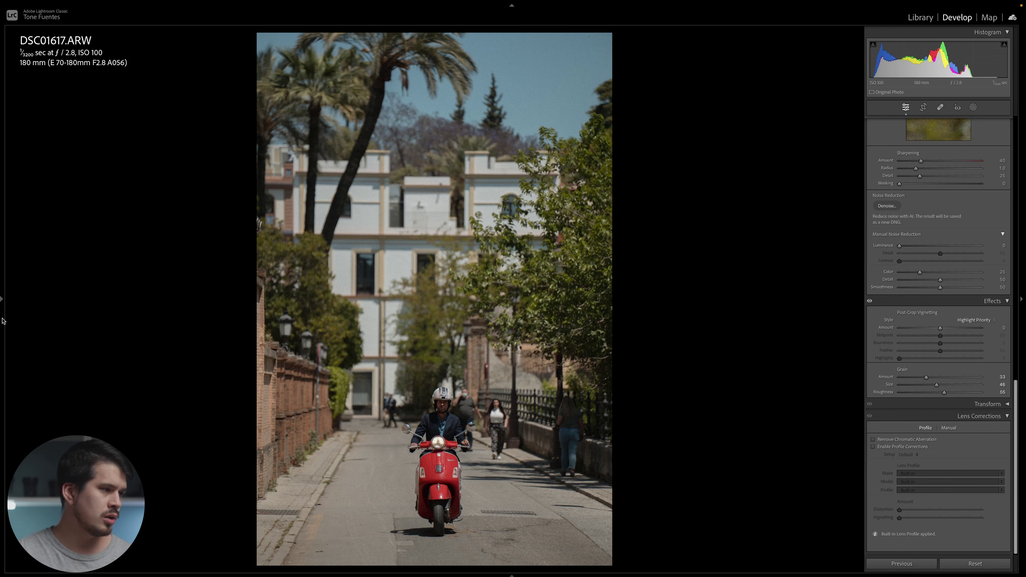
# Step: Create a develop preset in User Presets from the scooter photo's settings, leaving out white balance, exposure and contrast
pyautogui.moveTo(1, 321)
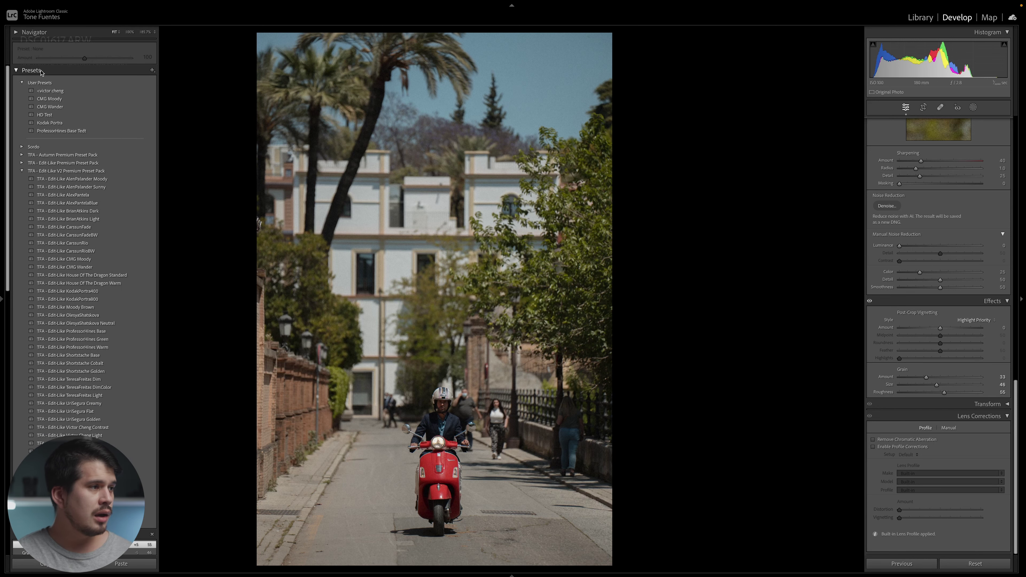
pyautogui.click(153, 71)
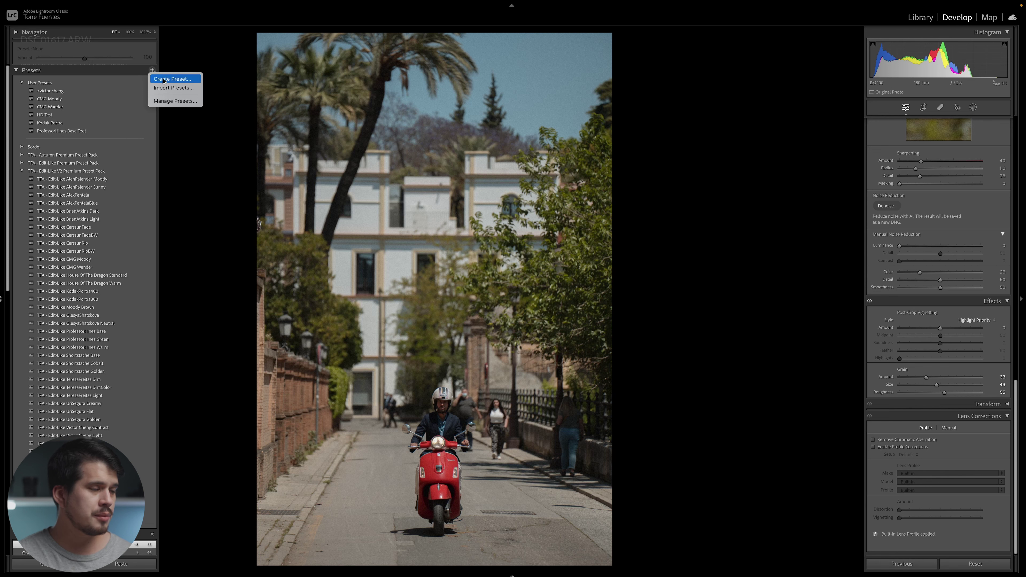
pyautogui.click(170, 76)
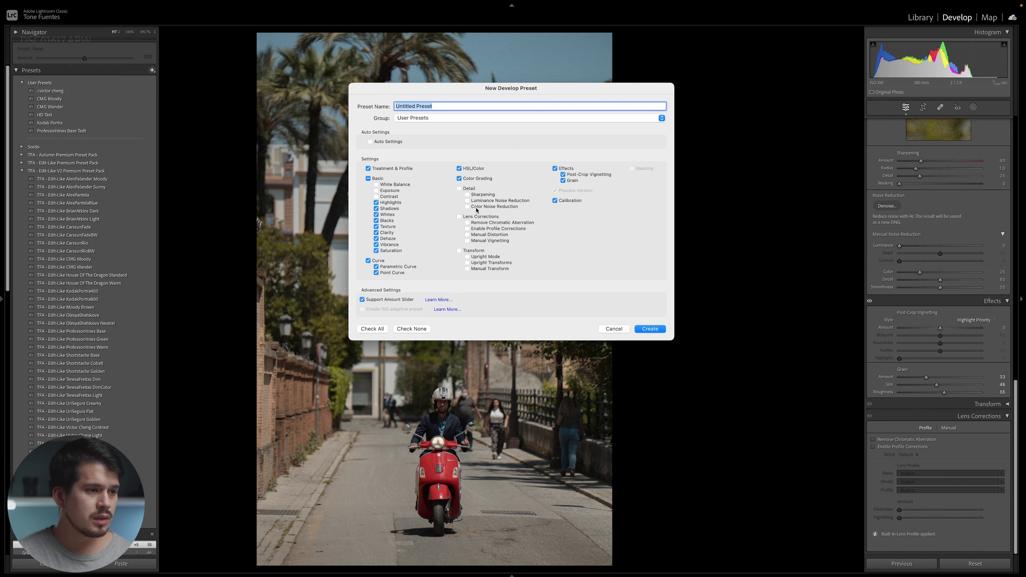
pyautogui.click(636, 330)
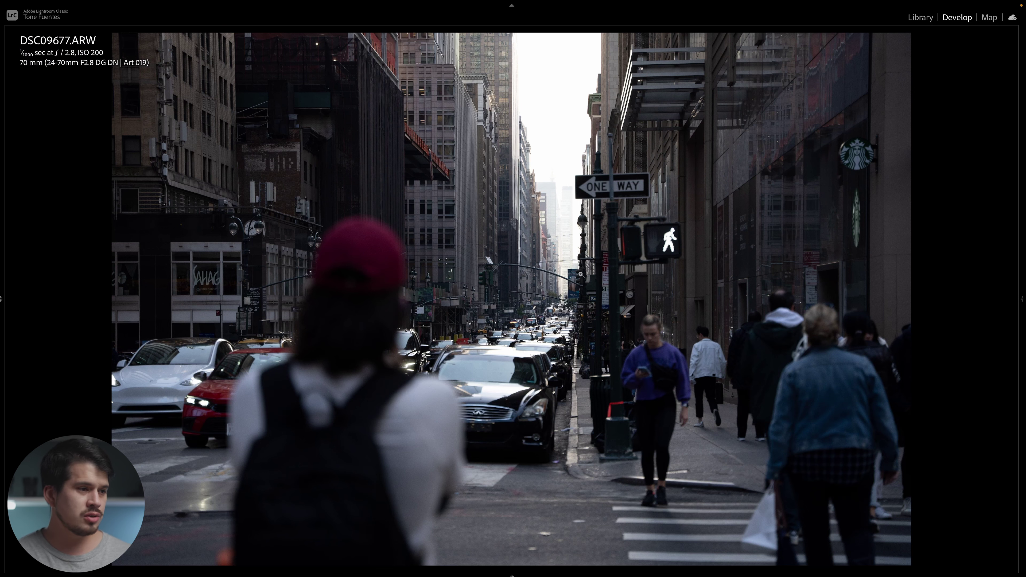
# Step: Examine the sky of the city street photo DSC09677.ARW and apply the muted-look preset with grain to it
pyautogui.click(566, 228)
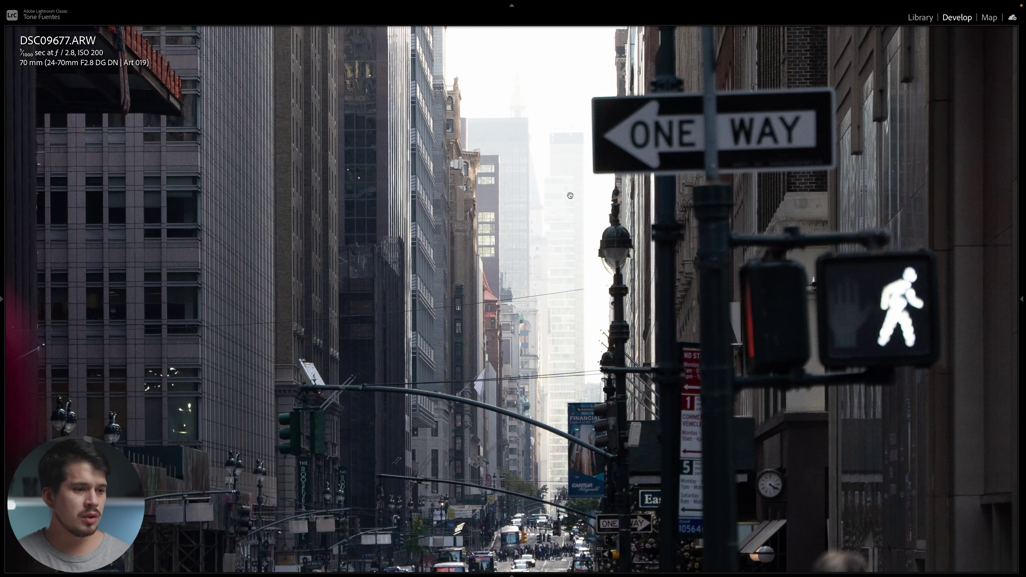
pyautogui.click(511, 372)
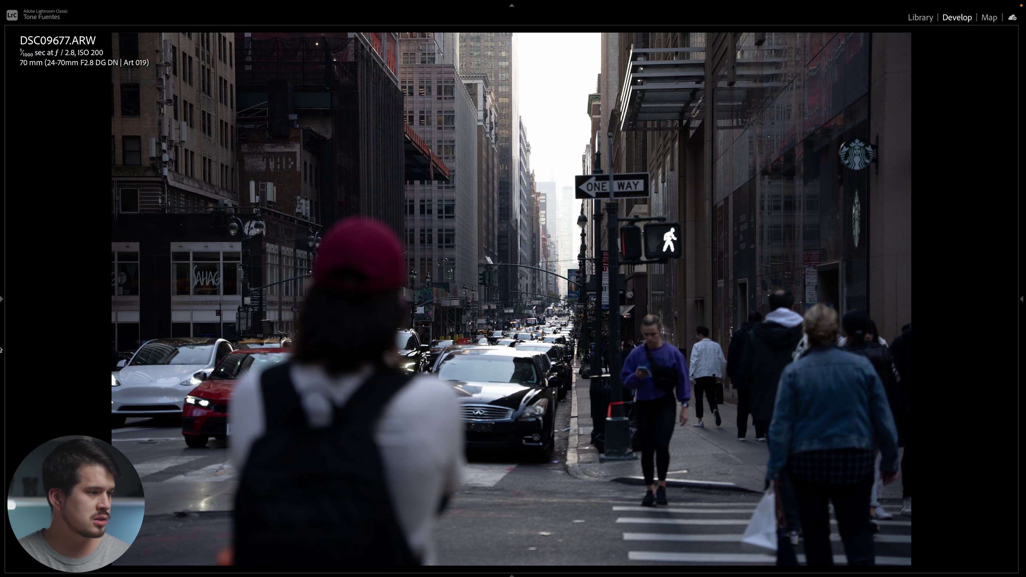
pyautogui.moveTo(0, 350)
pyautogui.click(126, 347)
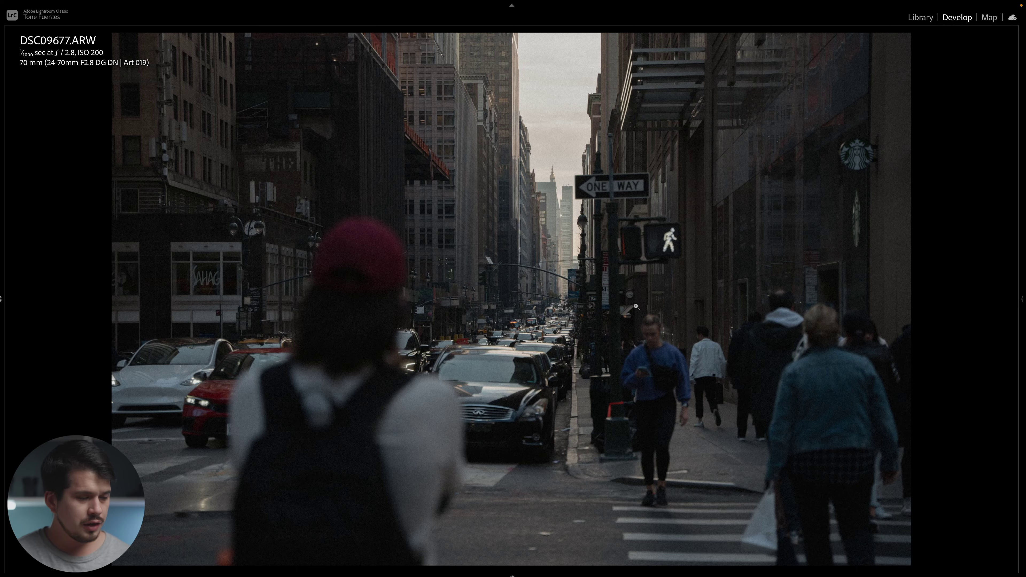
# Step: Compare the city street photo before and after, examining the traffic and the sky and buildings behind the ONE WAY sign
pyautogui.press('y')
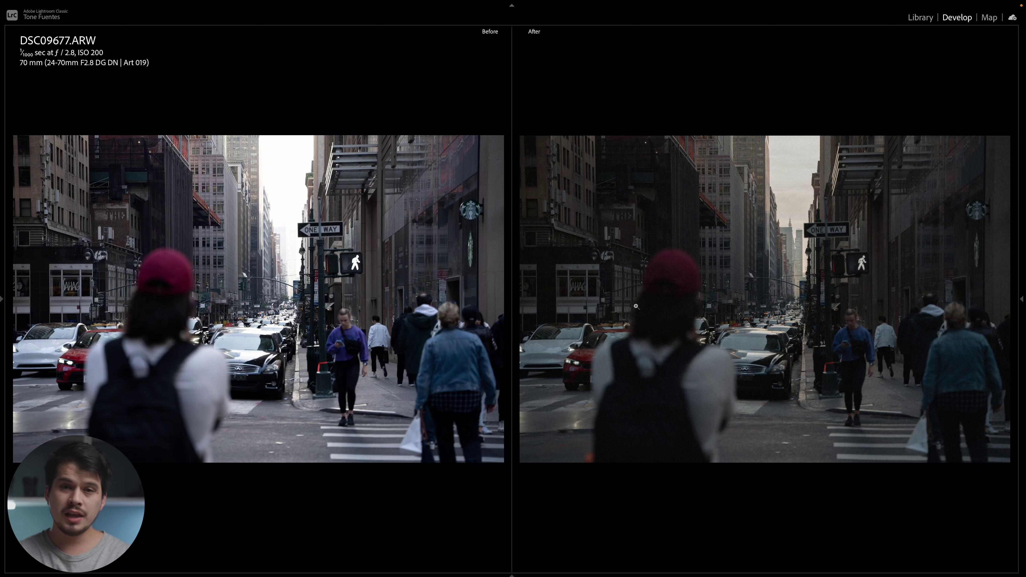
pyautogui.click(848, 376)
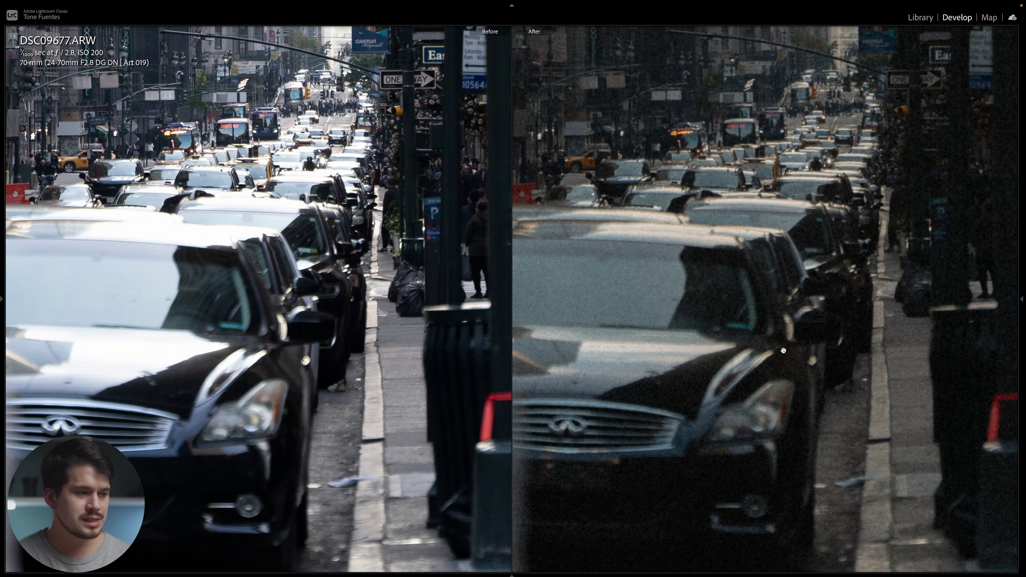
pyautogui.moveTo(779, 320); pyautogui.dragTo(392, 270)
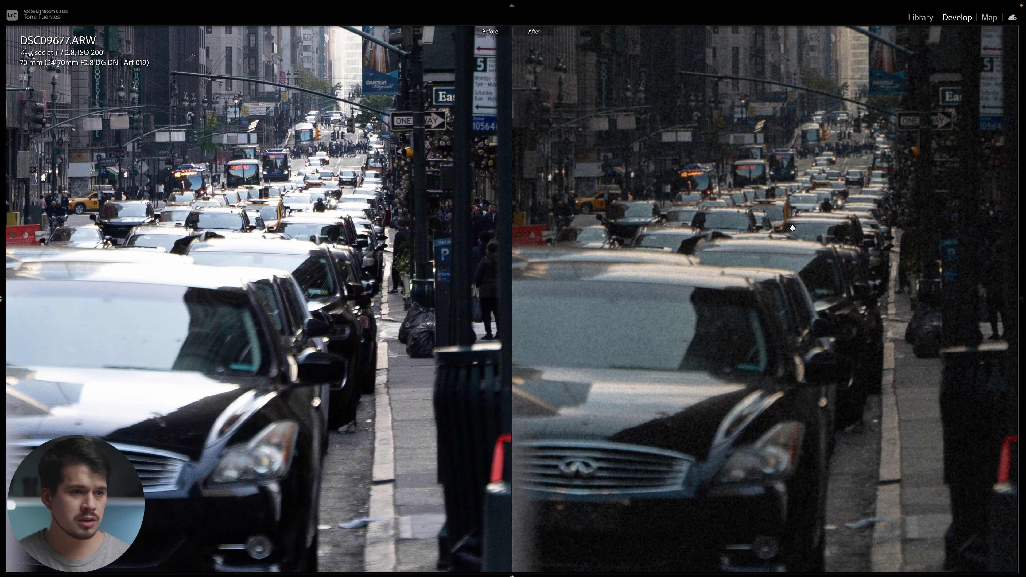
pyautogui.click(768, 202)
pyautogui.click(806, 188)
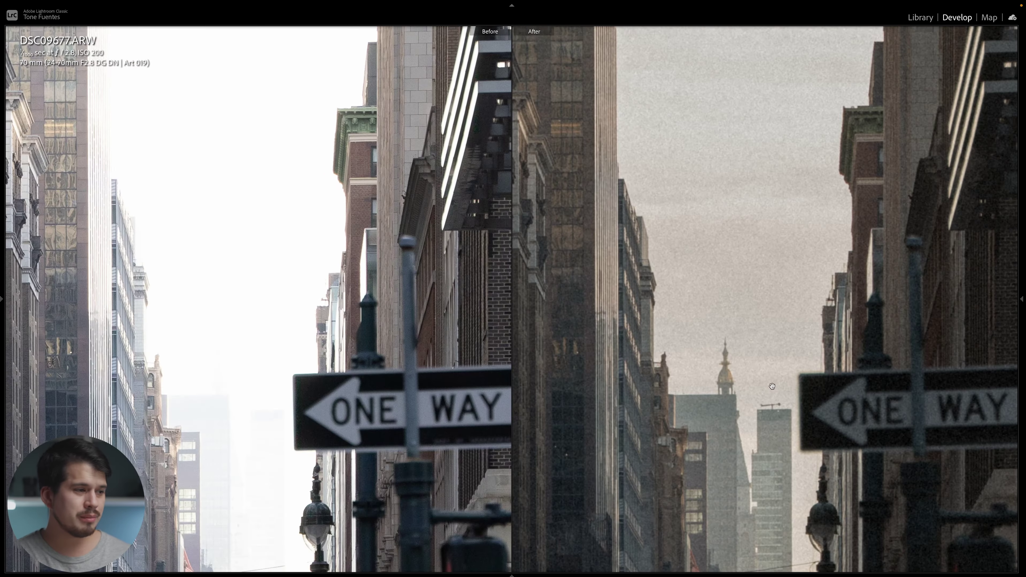
pyautogui.moveTo(252, 493); pyautogui.dragTo(252, 243)
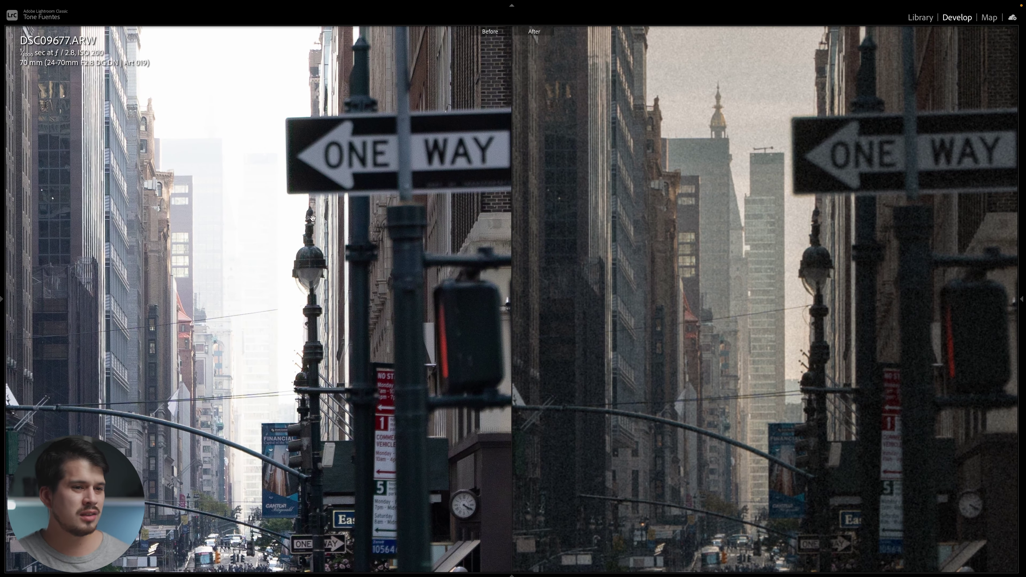
pyautogui.moveTo(698, 374); pyautogui.dragTo(695, 383)
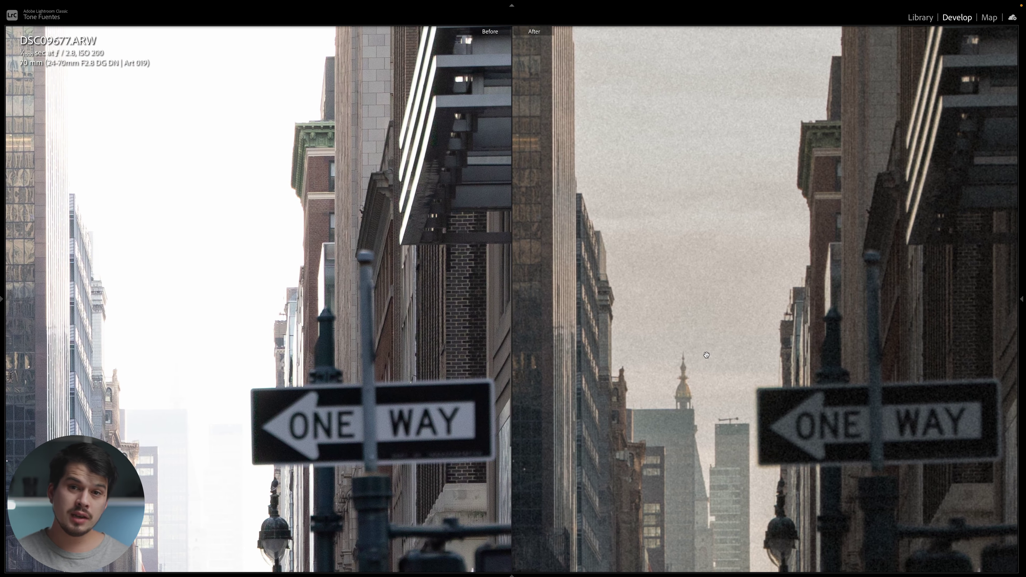
pyautogui.click(748, 279)
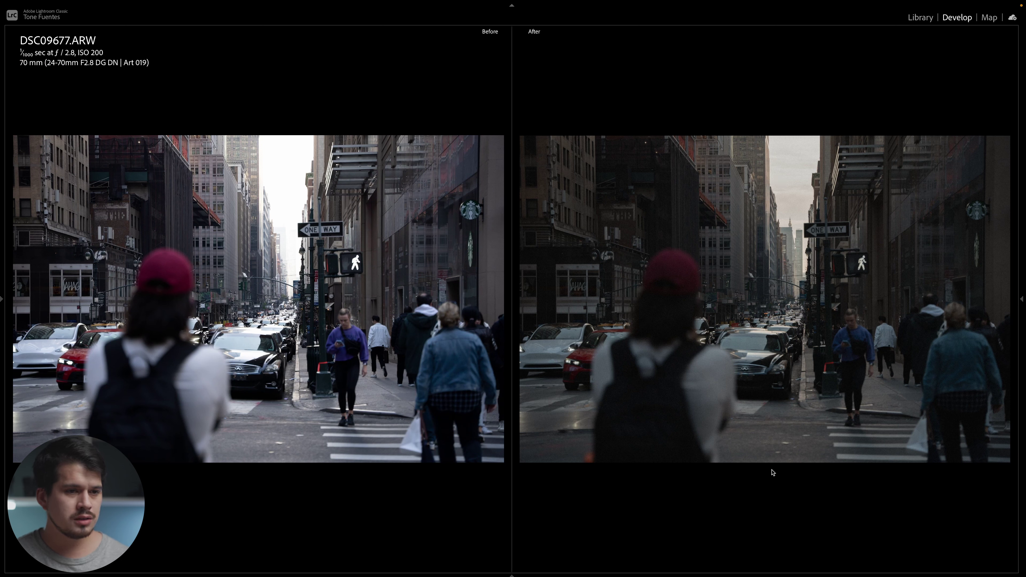
# Step: Open the skyscraper photo DSC09569.ARW and apply the muted-look preset with grain to it
pyautogui.moveTo(660, 568)
pyautogui.click(638, 551)
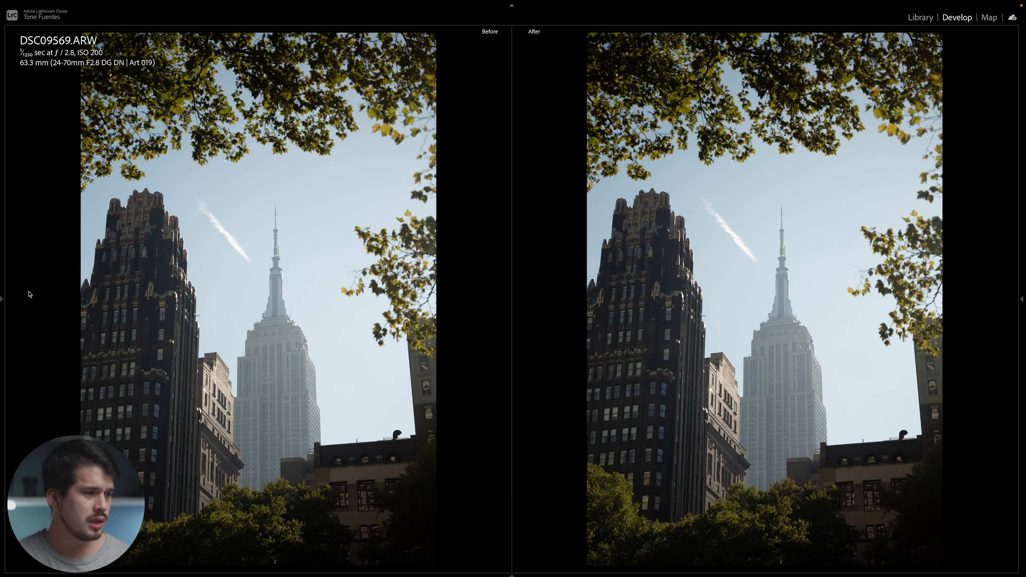
pyautogui.moveTo(0, 278)
pyautogui.click(69, 291)
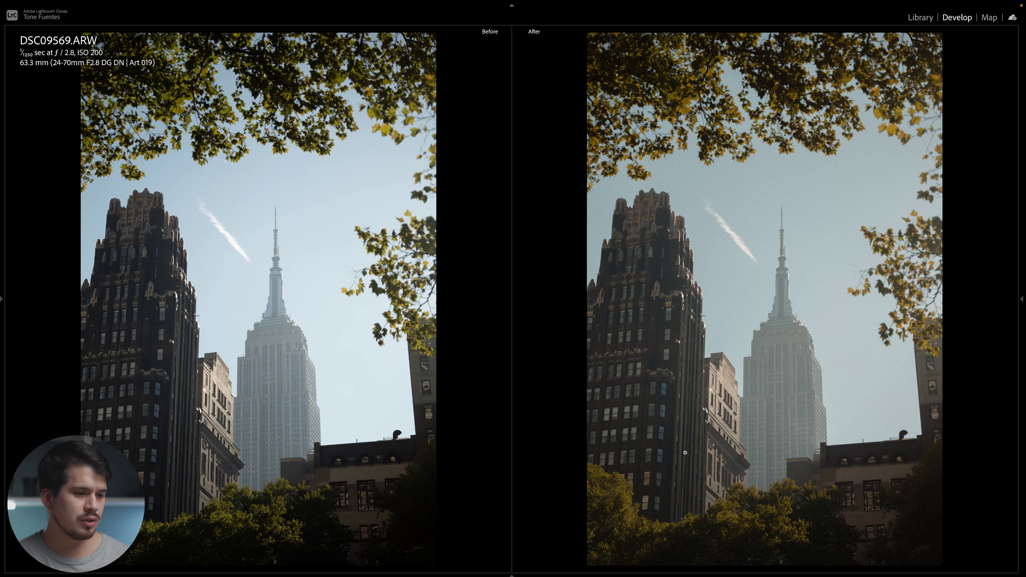
# Step: Compare the skyscraper photo before and after, examining the grain in the trees and dark building and in the sky around the spire
pyautogui.click(653, 477)
pyautogui.moveTo(653, 477); pyautogui.dragTo(715, 298)
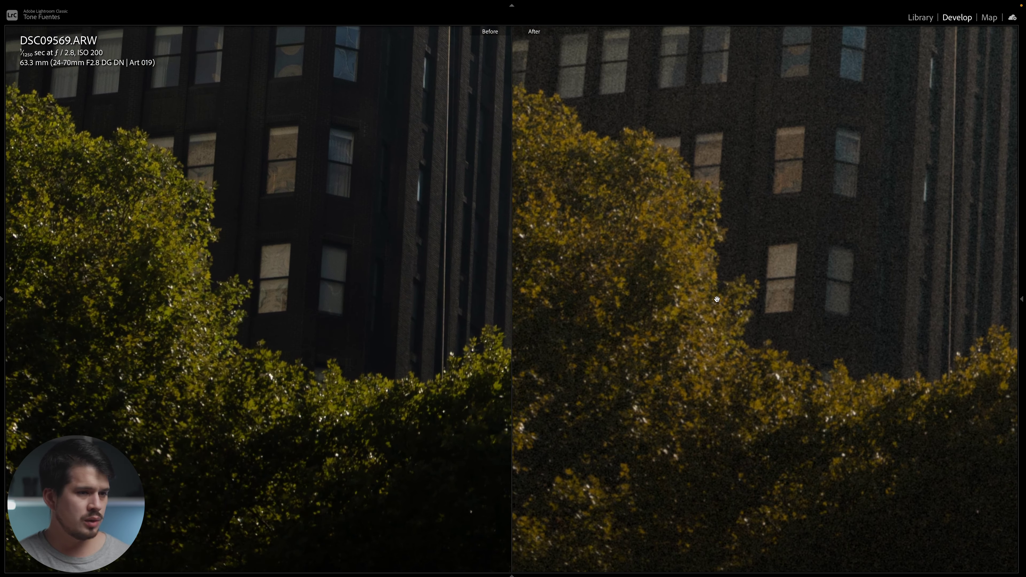
pyautogui.click(717, 290)
pyautogui.click(750, 210)
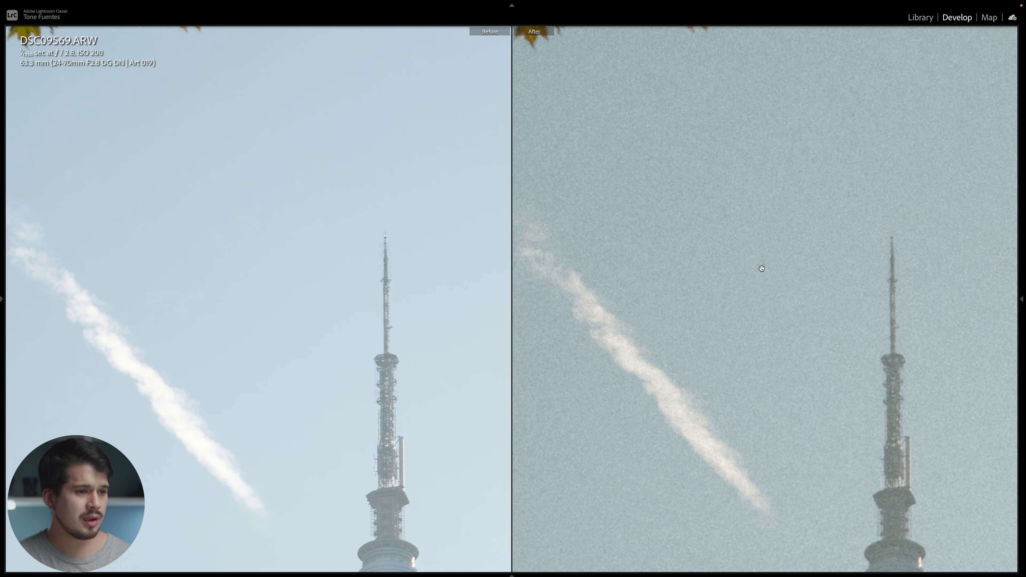
pyautogui.click(737, 265)
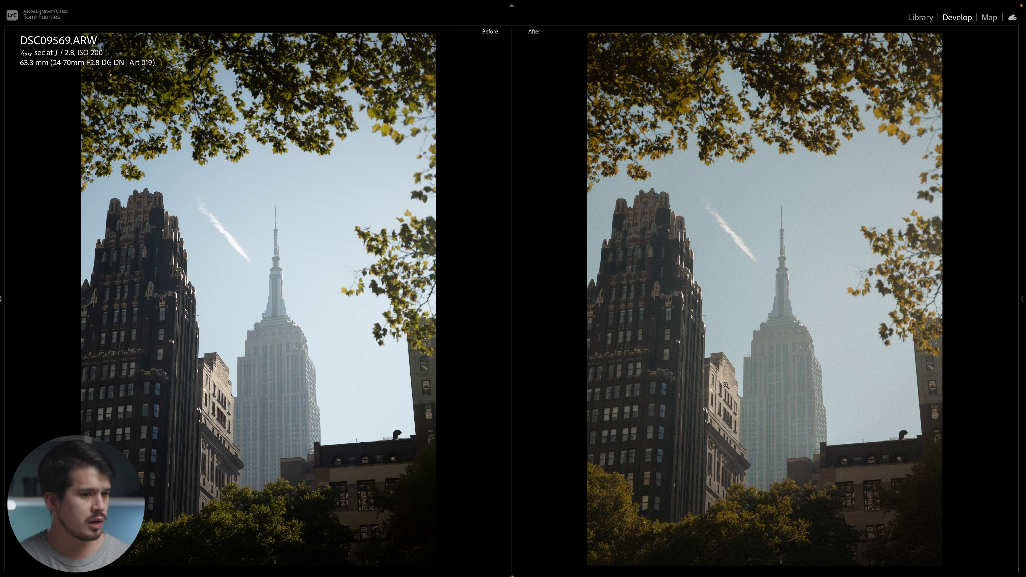
# Step: Open the Myrtle Av platform photo DSC08905.ARW, examine the woman's hair and face, and apply the muted-look preset with grain
pyautogui.press('f')
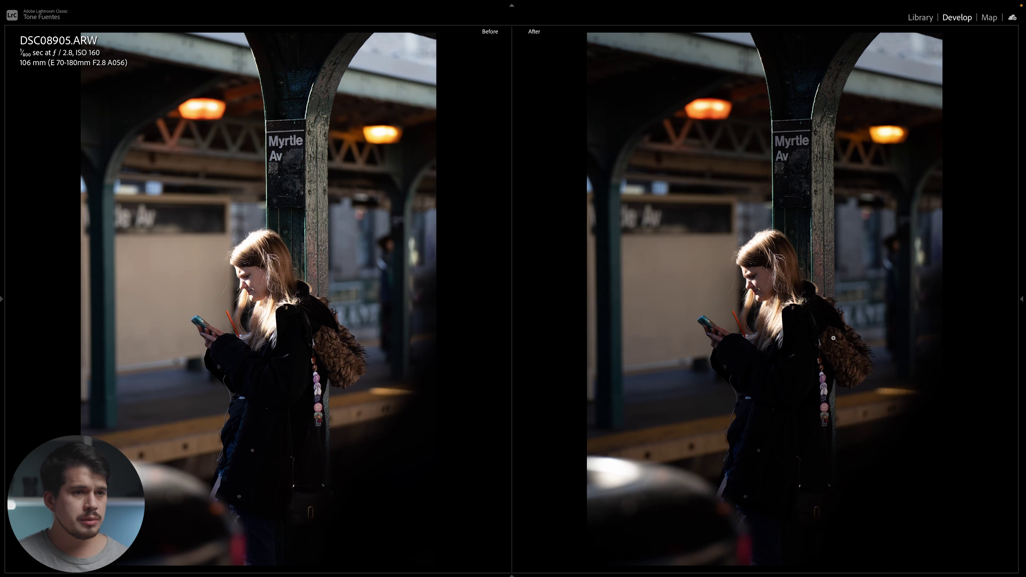
pyautogui.click(730, 327)
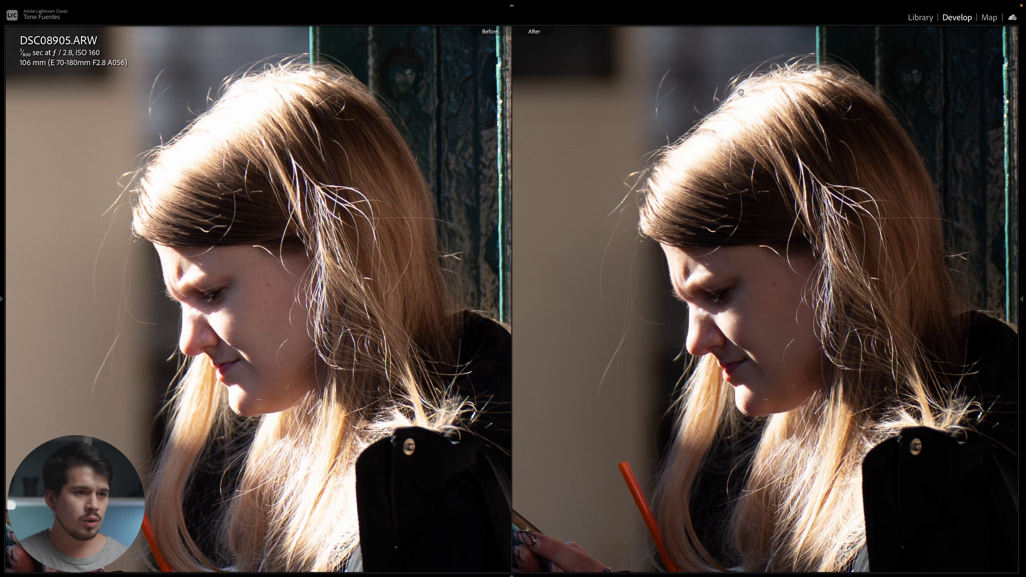
pyautogui.click(648, 207)
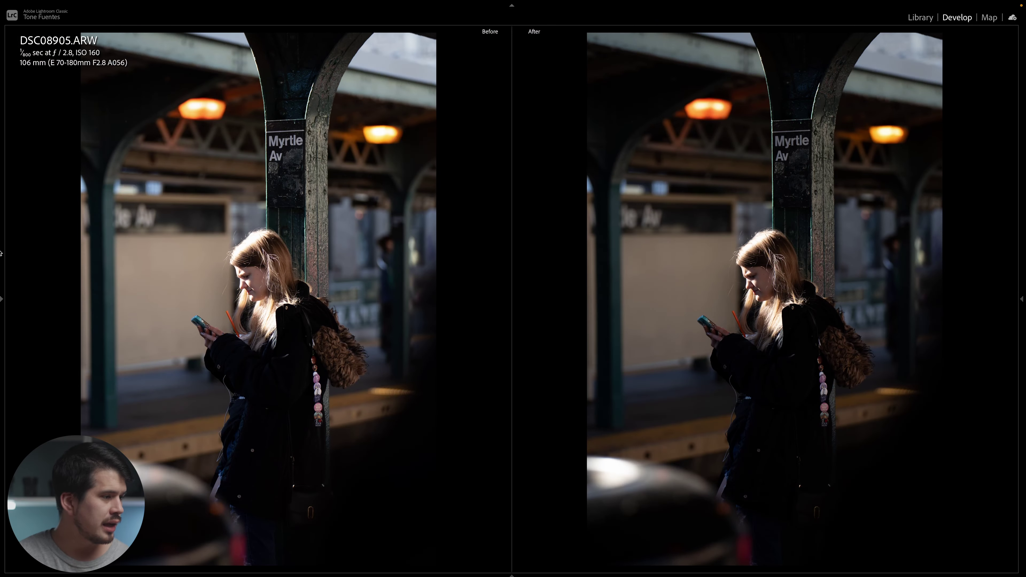
# Step: Compare the platform photo before and after, examining the grain and highlights on the woman's face and hair
pyautogui.click(733, 305)
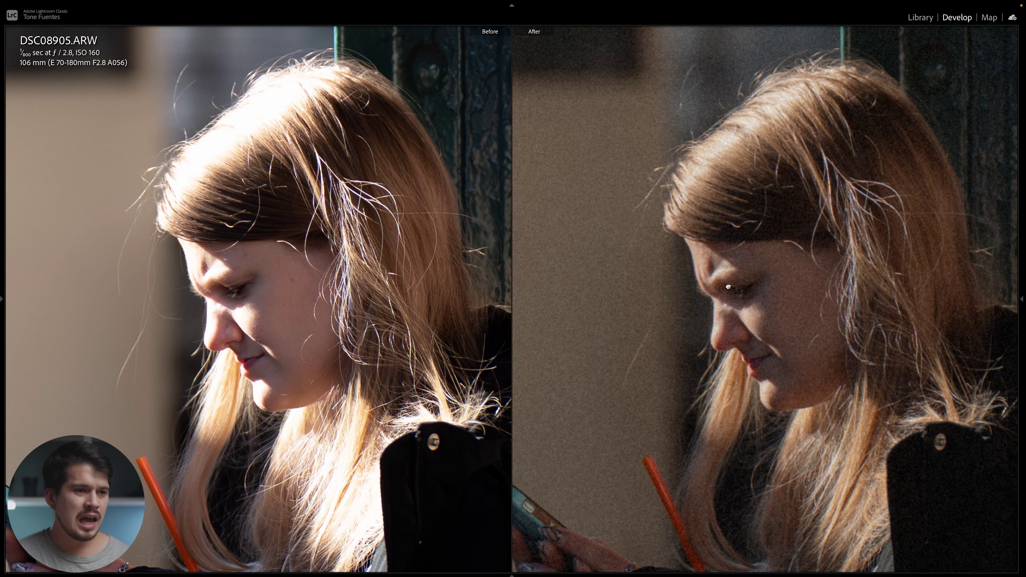
pyautogui.click(729, 287)
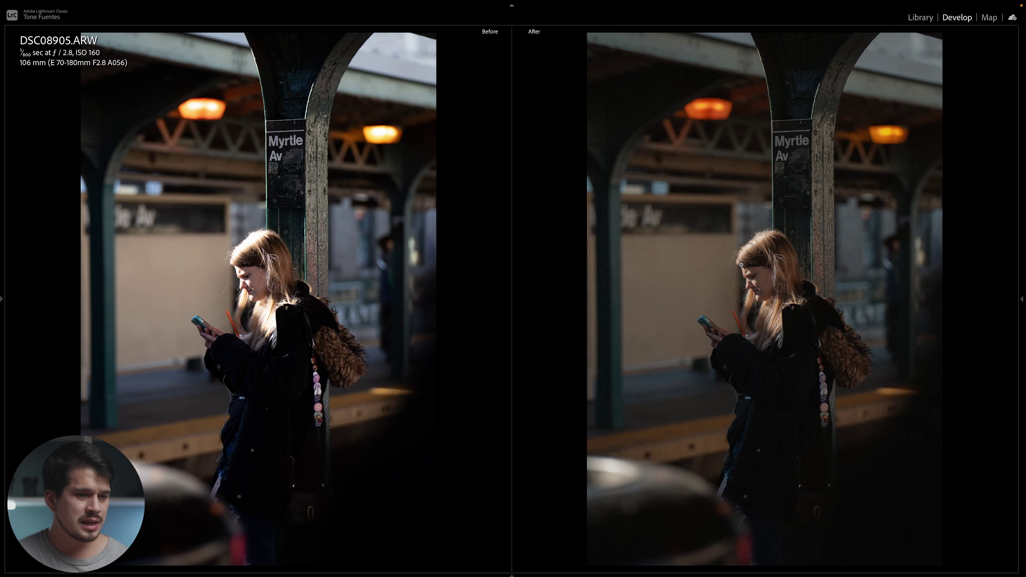
pyautogui.click(754, 267)
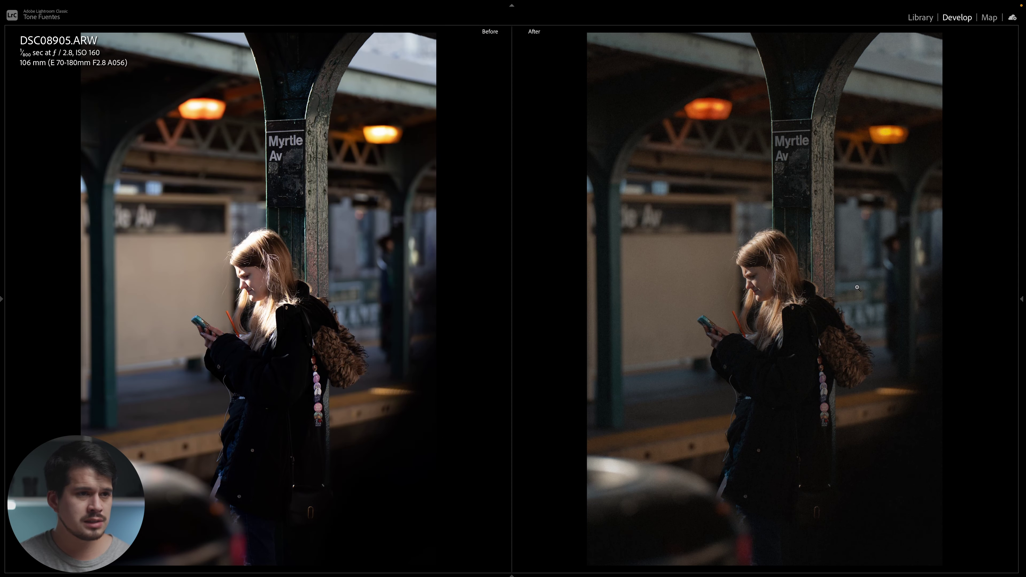
# Step: Open the station bench photo DSC08901.ARW and apply the muted-look preset with grain to it
pyautogui.press('Left')
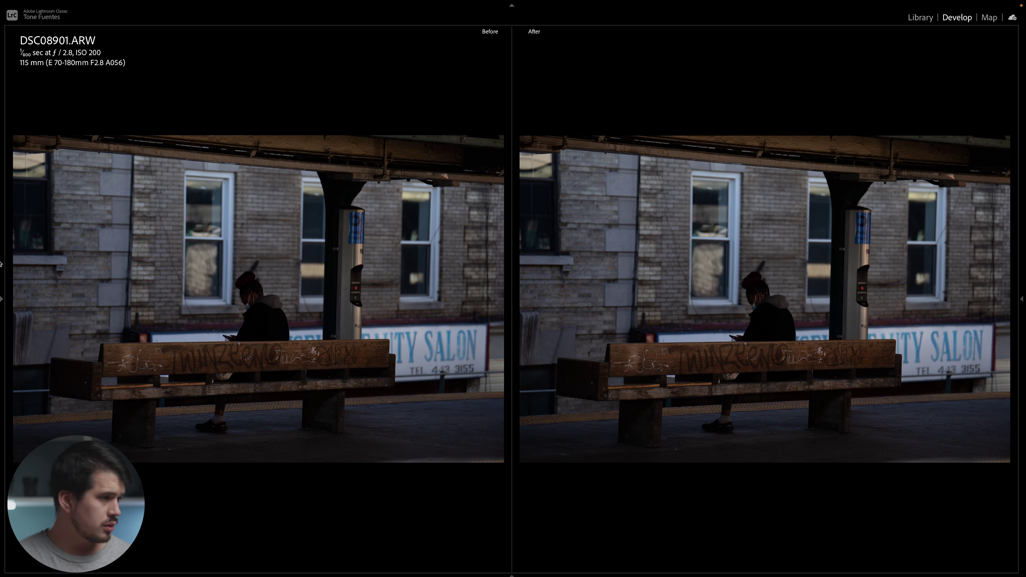
pyautogui.moveTo(1, 276)
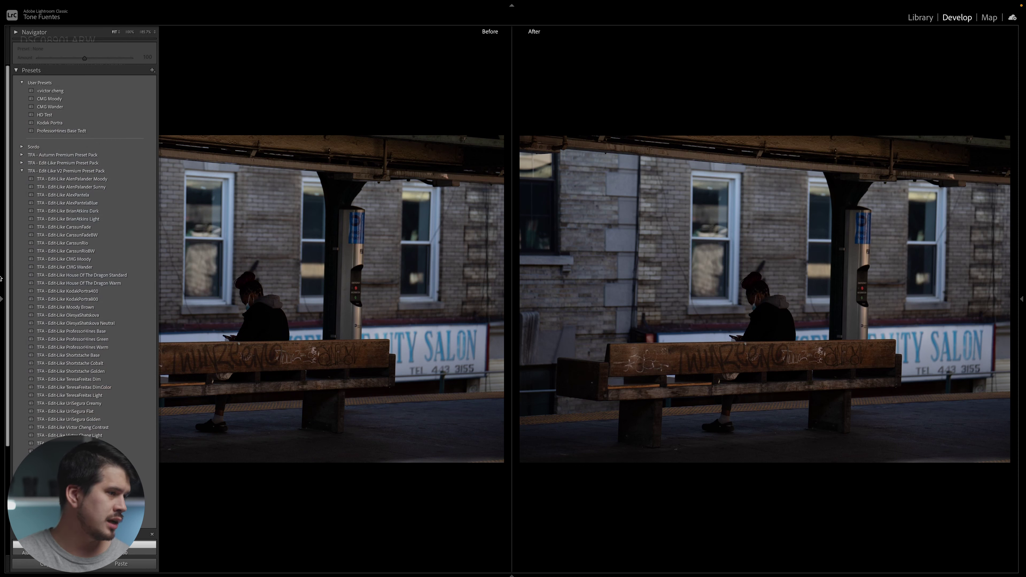
pyautogui.click(67, 291)
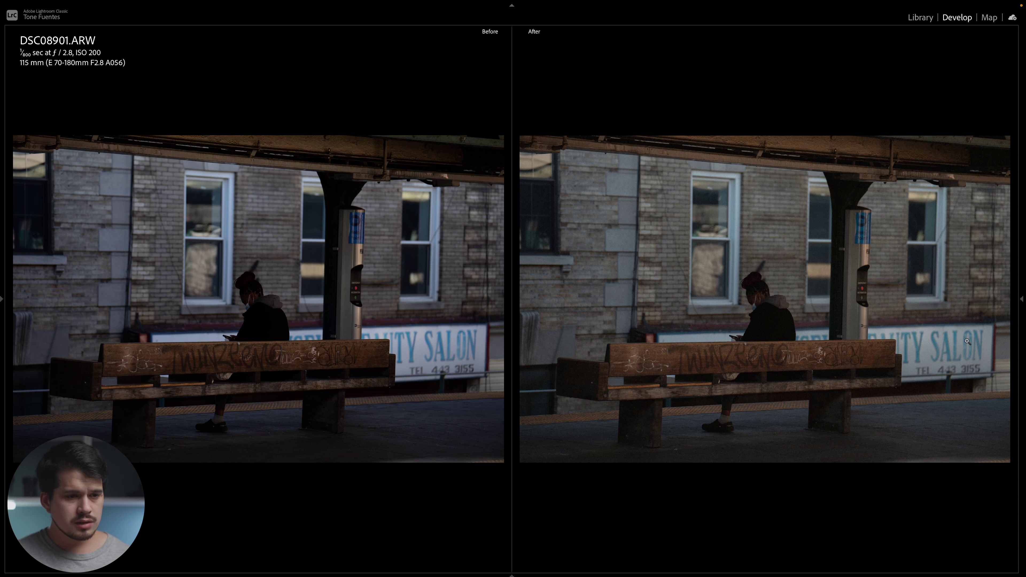
# Step: Brighten the bench photo slightly and examine the grain on the beauty salon sign behind the bench
pyautogui.click(1024, 327)
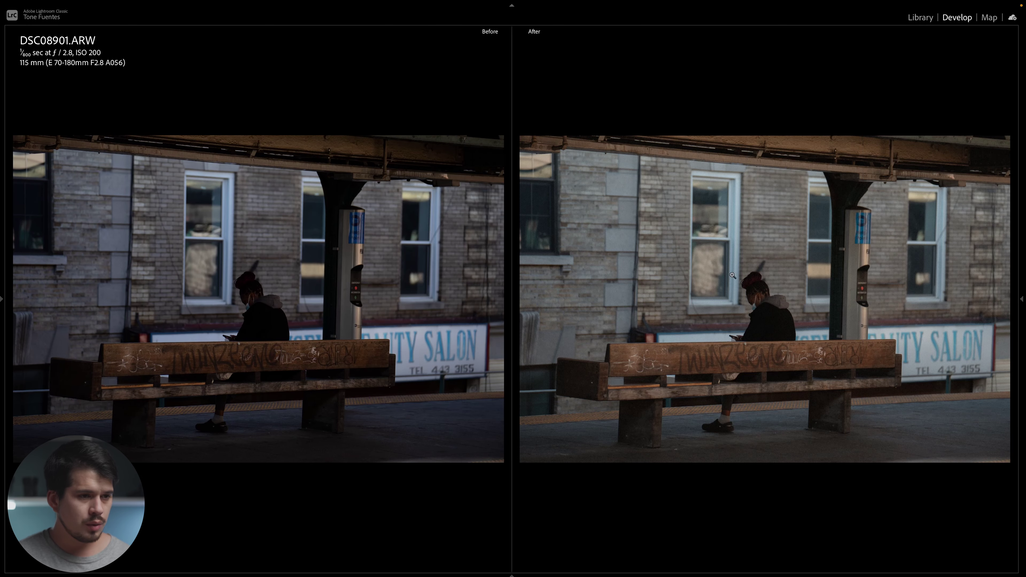
pyautogui.click(732, 275)
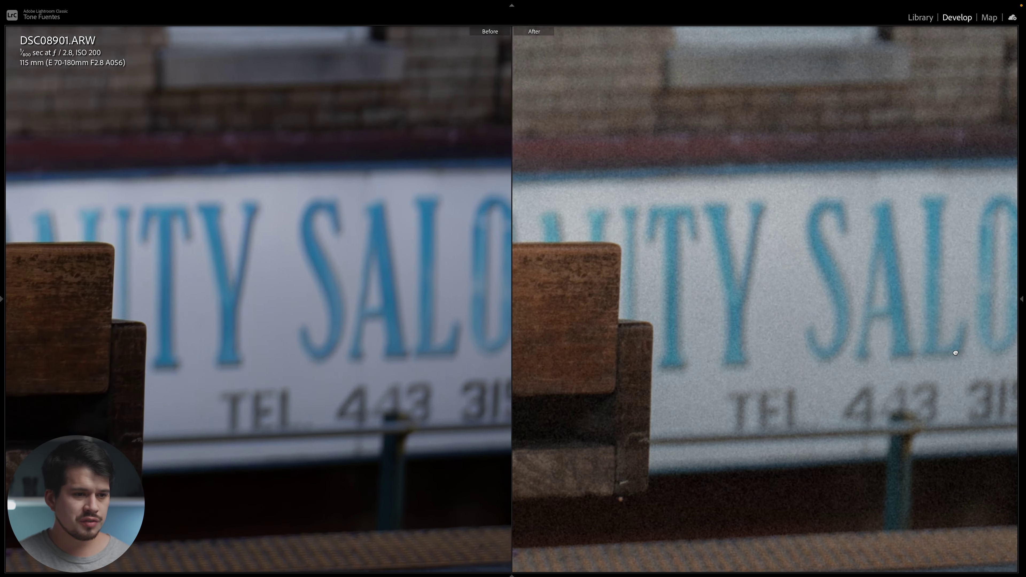